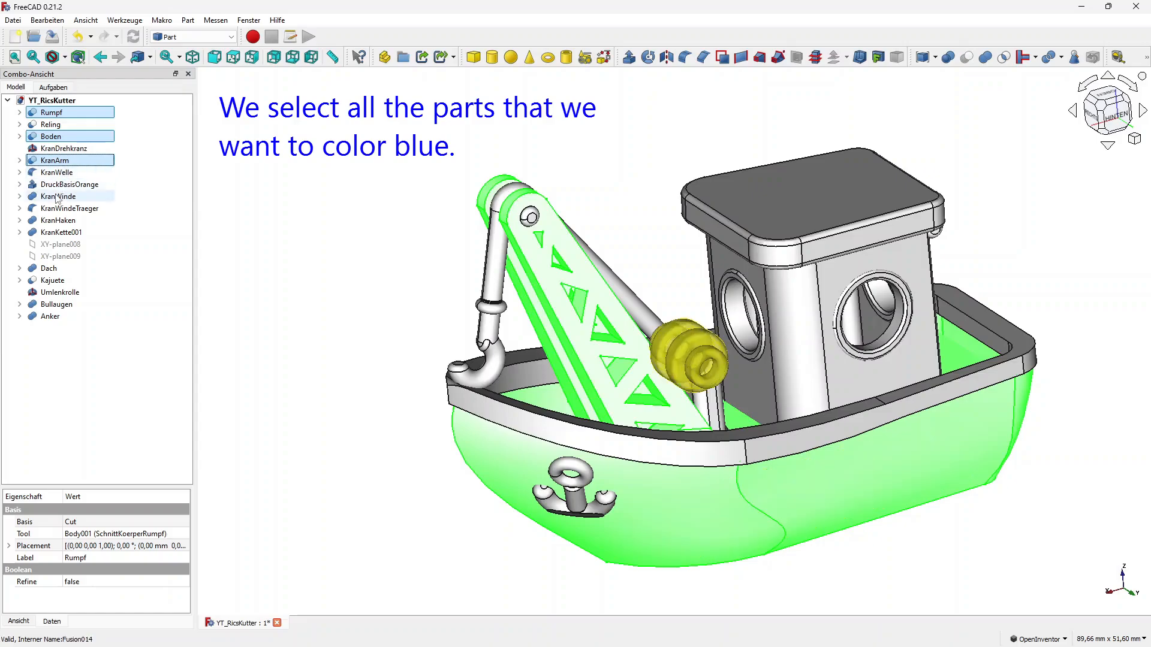
Step: Add KranWinde, KranHaken and Kajuete to the selected Rumpf, Boden and KranArm, and unite all six parts
{"action": "left_click", "coordinate": [60, 196], "text": "ctrl"}
{"action": "left_click", "coordinate": [62, 221], "text": "ctrl"}
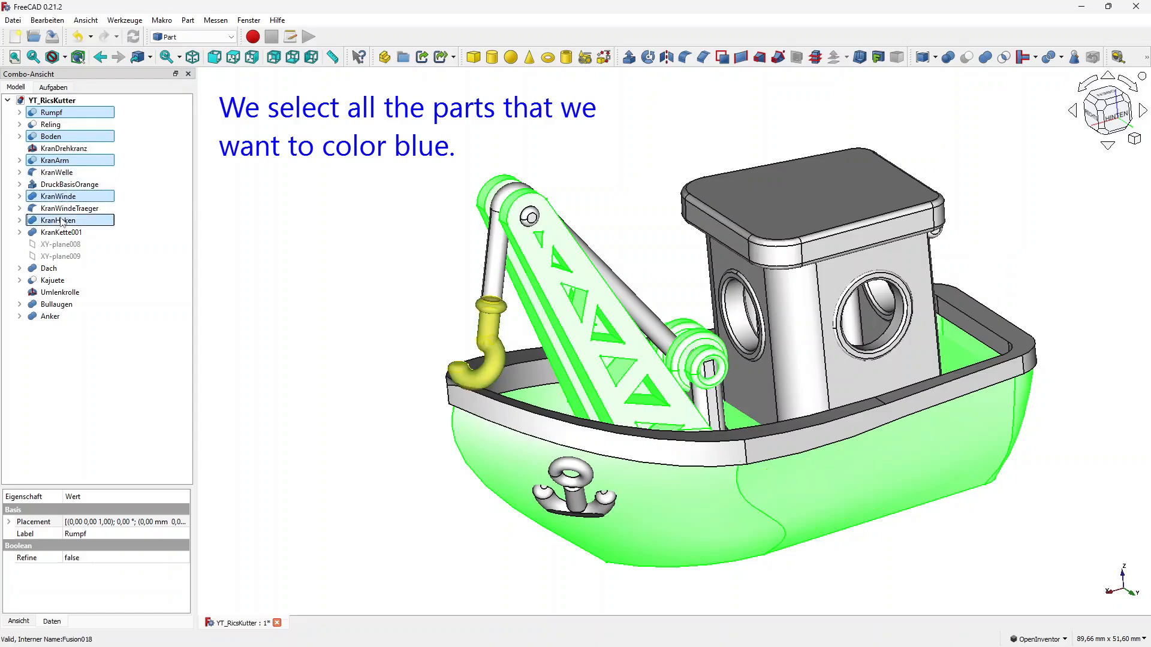
{"action": "left_click", "coordinate": [54, 280], "text": "ctrl"}
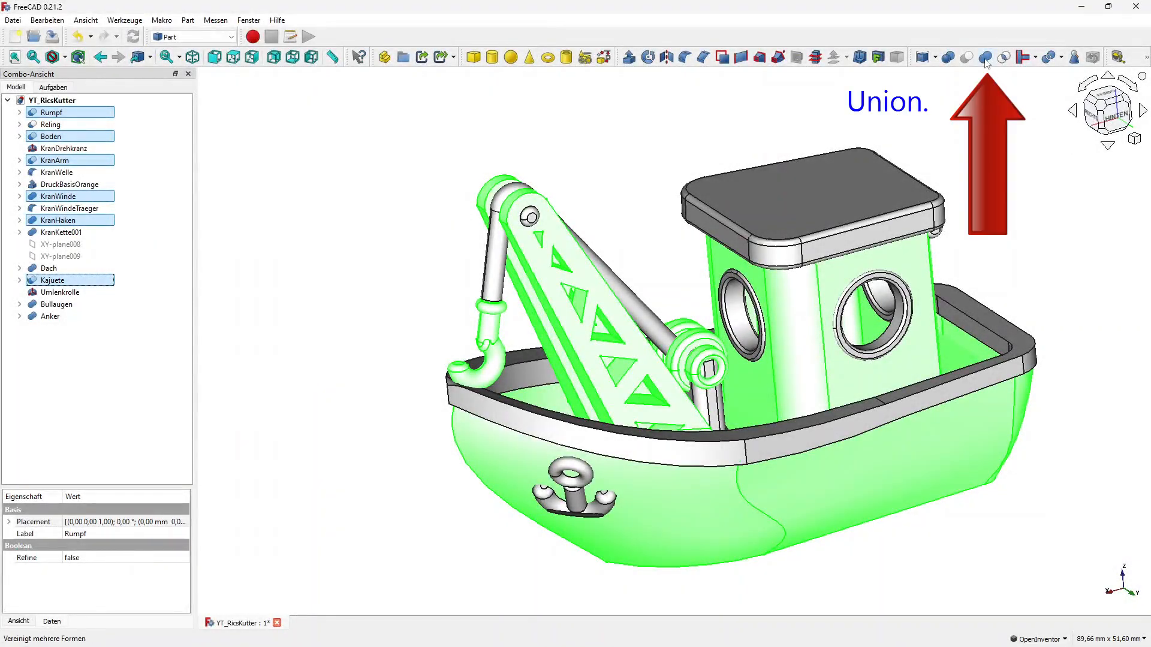
{"action": "left_click", "coordinate": [985, 57]}
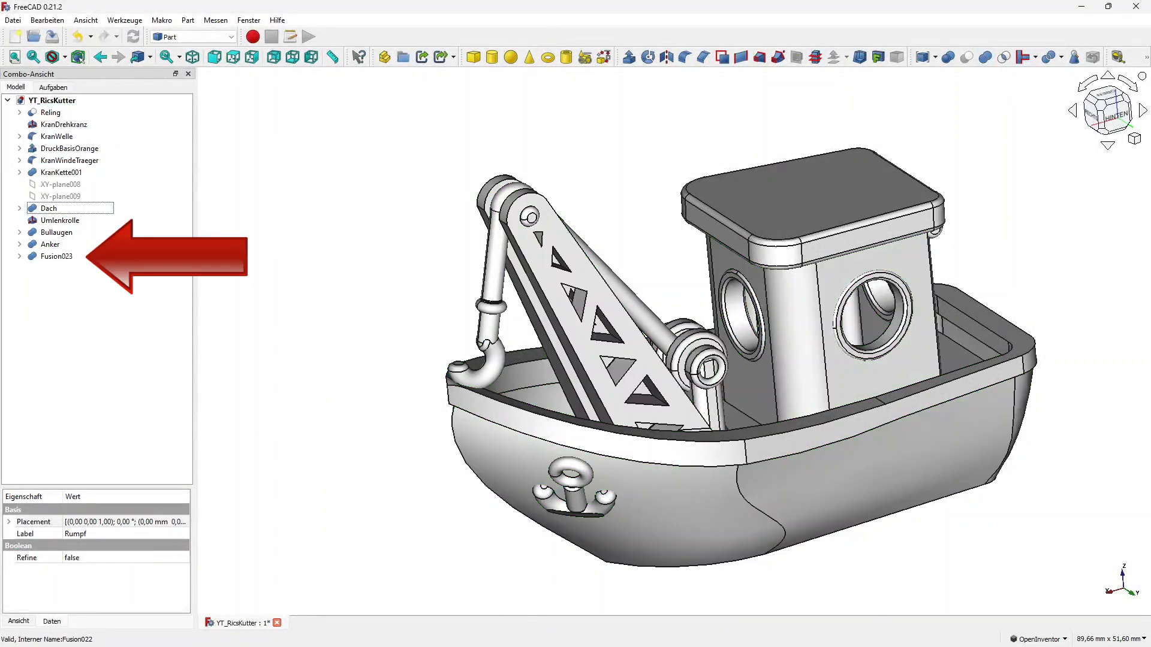
Step: Rename the new fusion of the hull, crane and cabin parts as Blue
{"action": "left_click", "coordinate": [59, 256]}
{"action": "left_click", "coordinate": [59, 257]}
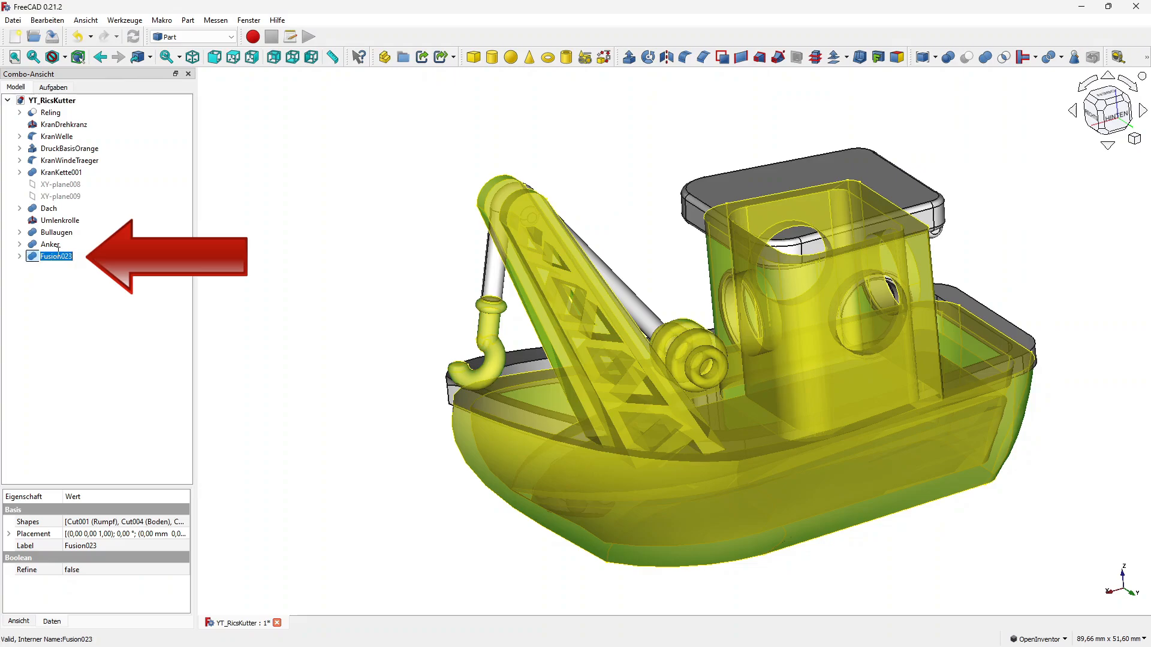
{"action": "type", "text": "Blue"}
{"action": "left_click", "coordinate": [109, 333]}
Step: Give the Blue fusion and all its component parts the Metallisiert material and the blue face color #0000ff
{"action": "left_click", "coordinate": [20, 256]}
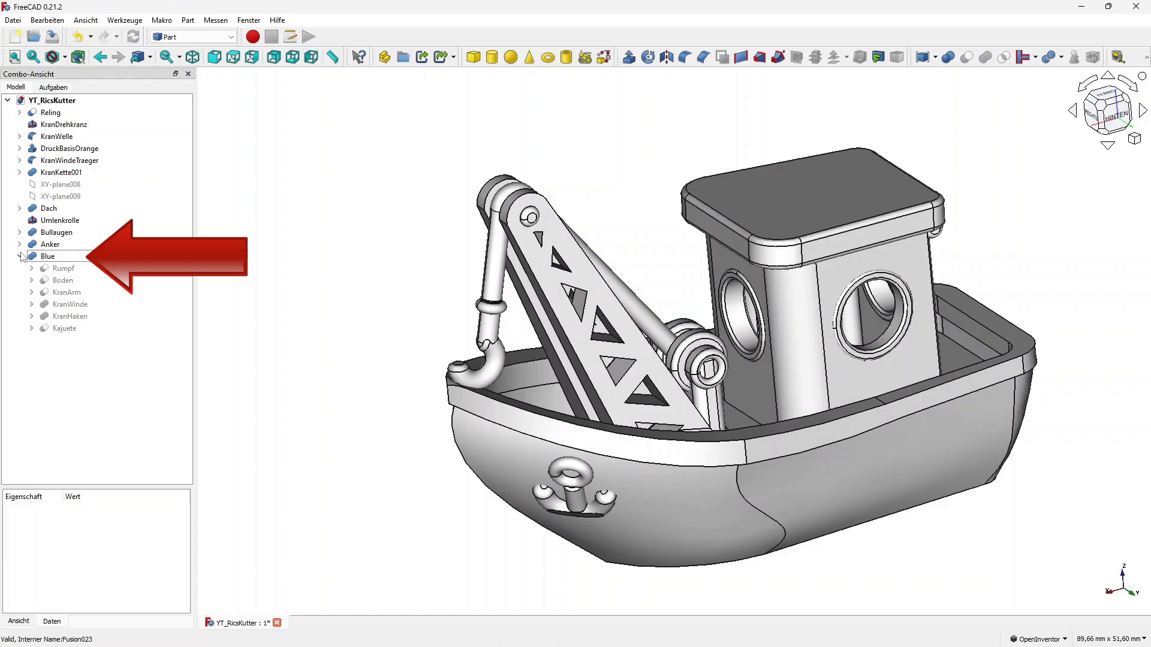
{"action": "left_click", "coordinate": [45, 257]}
{"action": "left_click", "coordinate": [73, 331], "text": "shift"}
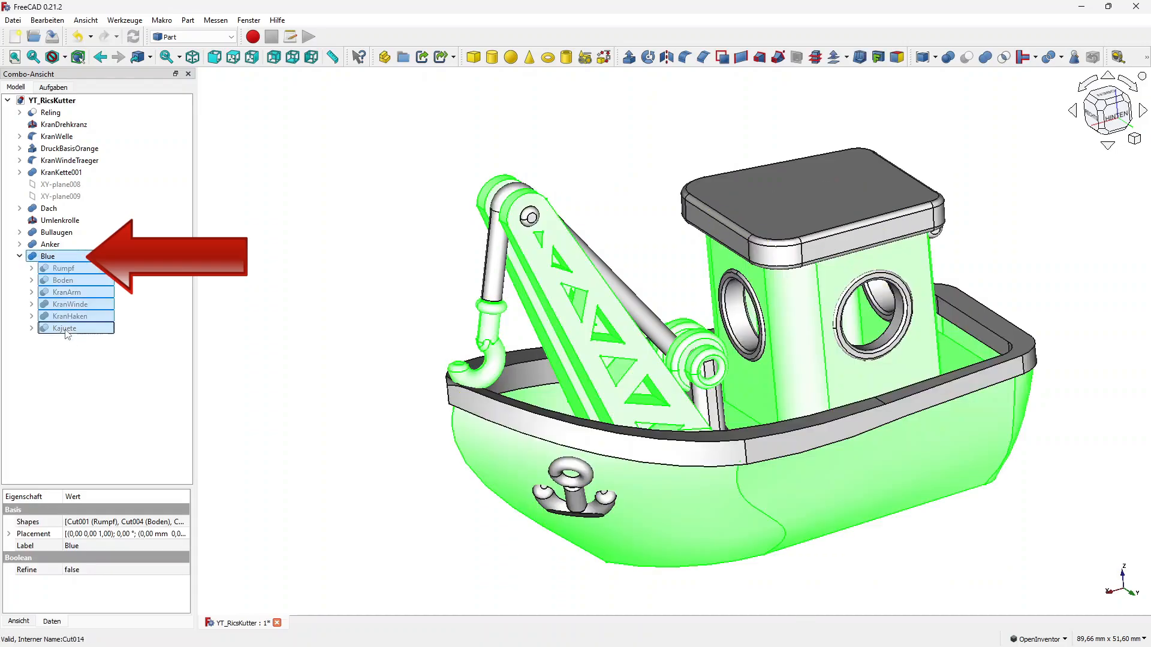
{"action": "right_click", "coordinate": [67, 330]}
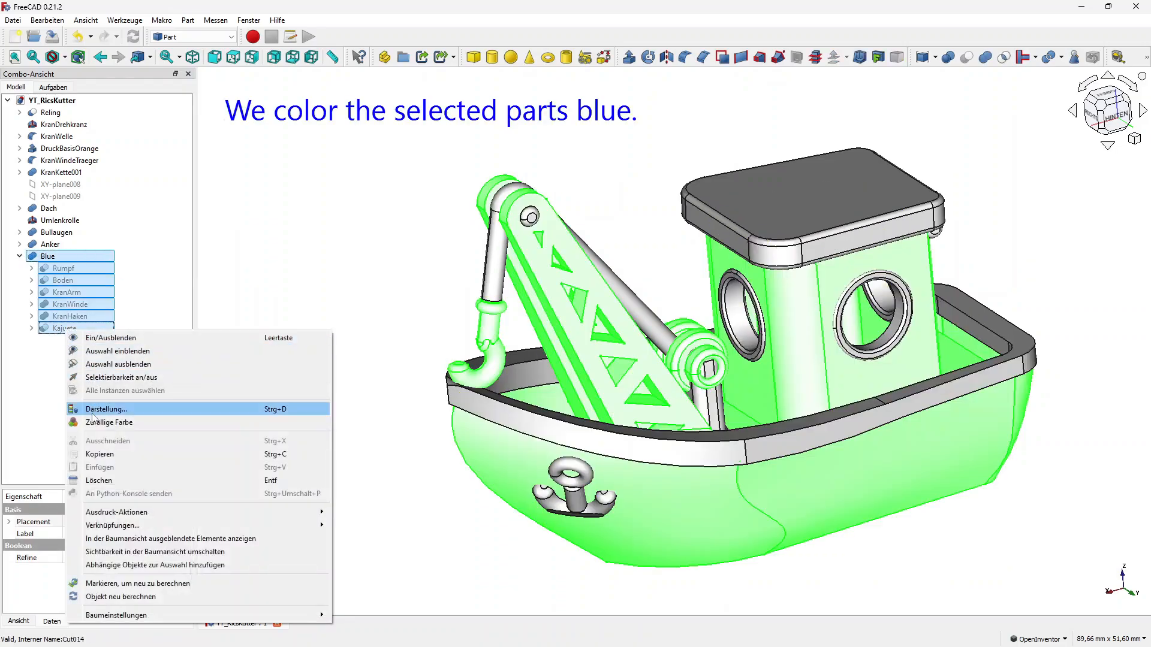
{"action": "left_click", "coordinate": [93, 412]}
{"action": "left_click", "coordinate": [78, 214]}
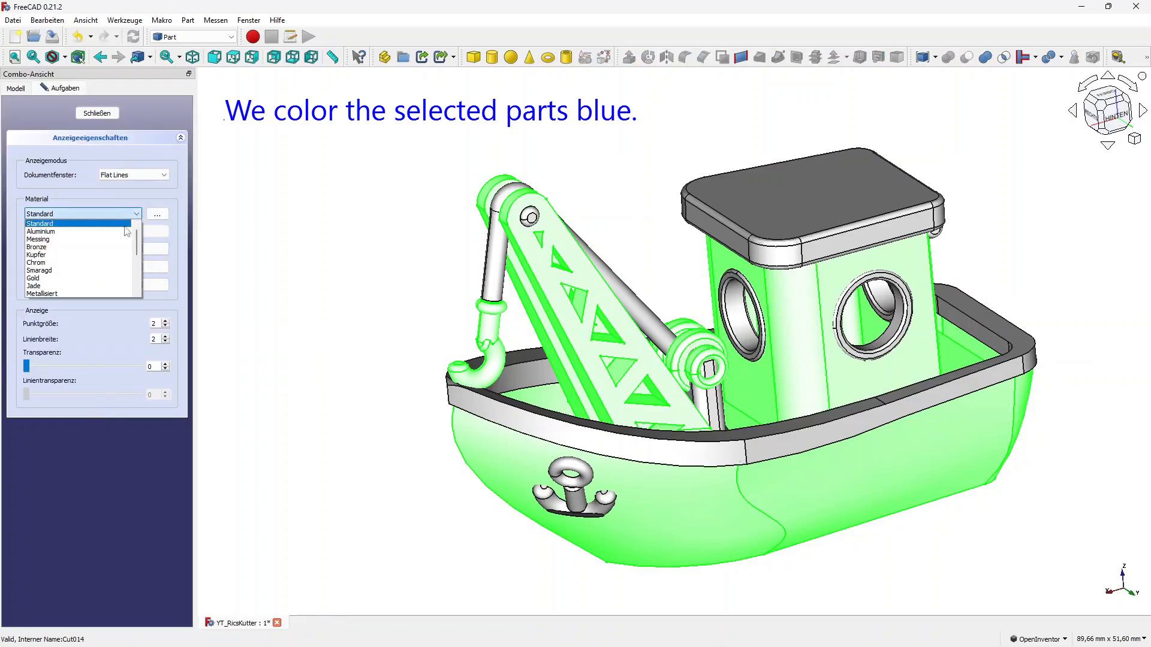
{"action": "left_click", "coordinate": [69, 293]}
{"action": "left_click", "coordinate": [134, 249]}
{"action": "left_click", "coordinate": [434, 268]}
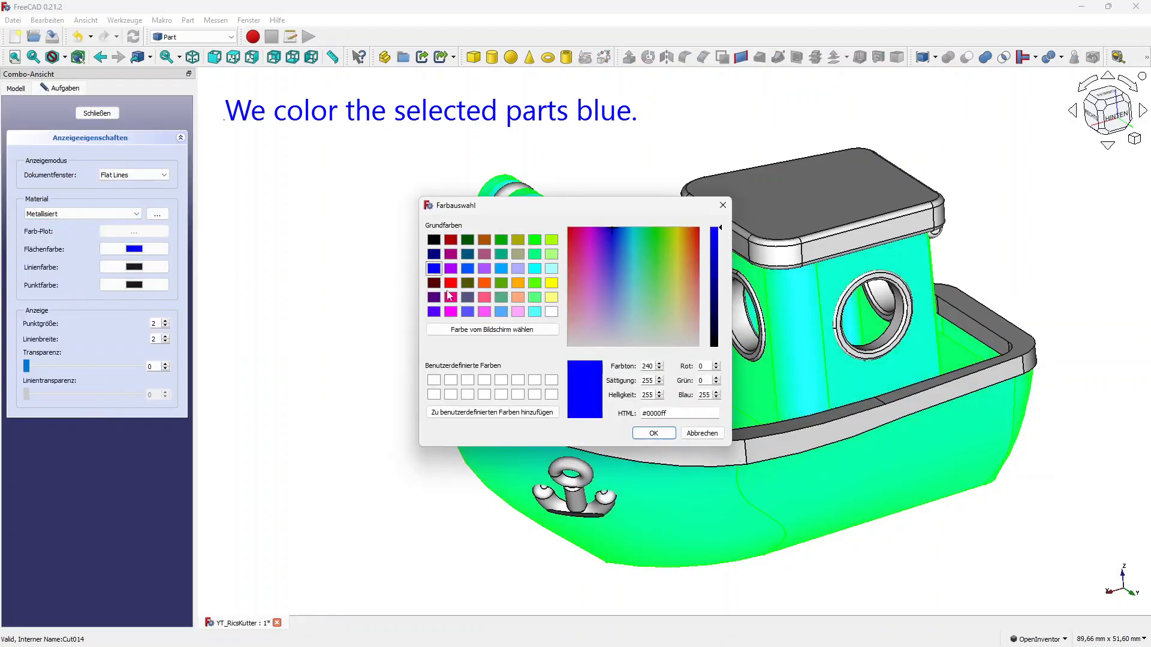
{"action": "left_click", "coordinate": [653, 432]}
{"action": "left_click", "coordinate": [96, 113]}
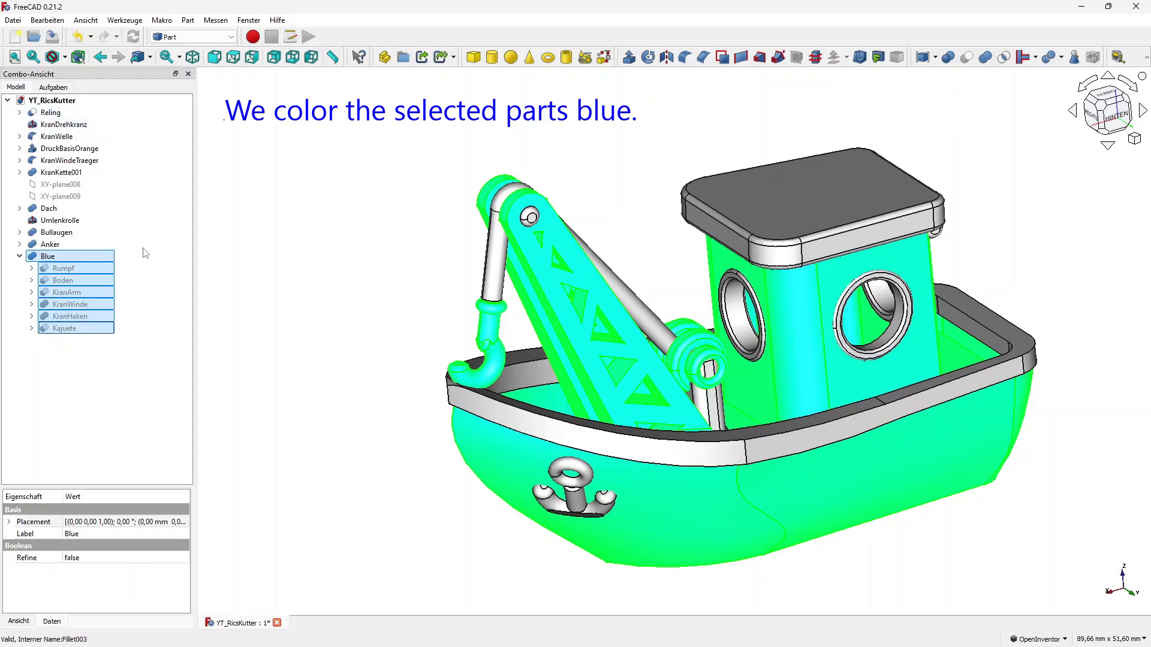
{"action": "left_click", "coordinate": [152, 378]}
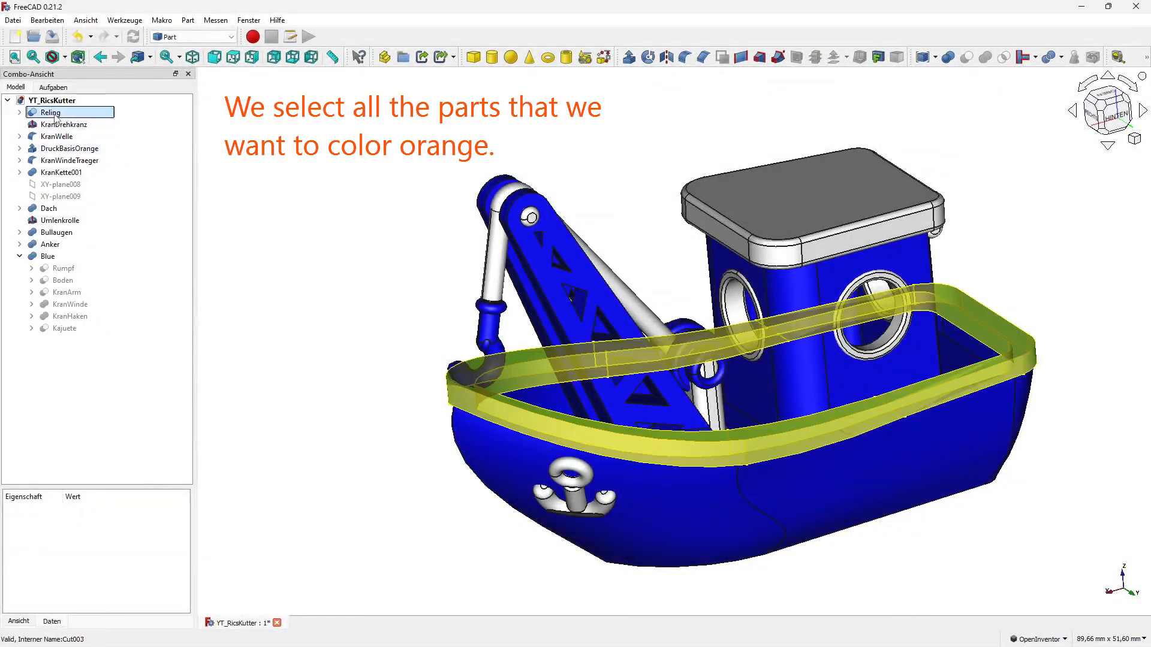
Step: Unite the remaining uncolored parts, Reling through KranKette001 and Dach through Anker, leaving out the two XY planes
{"action": "left_click", "coordinate": [50, 113]}
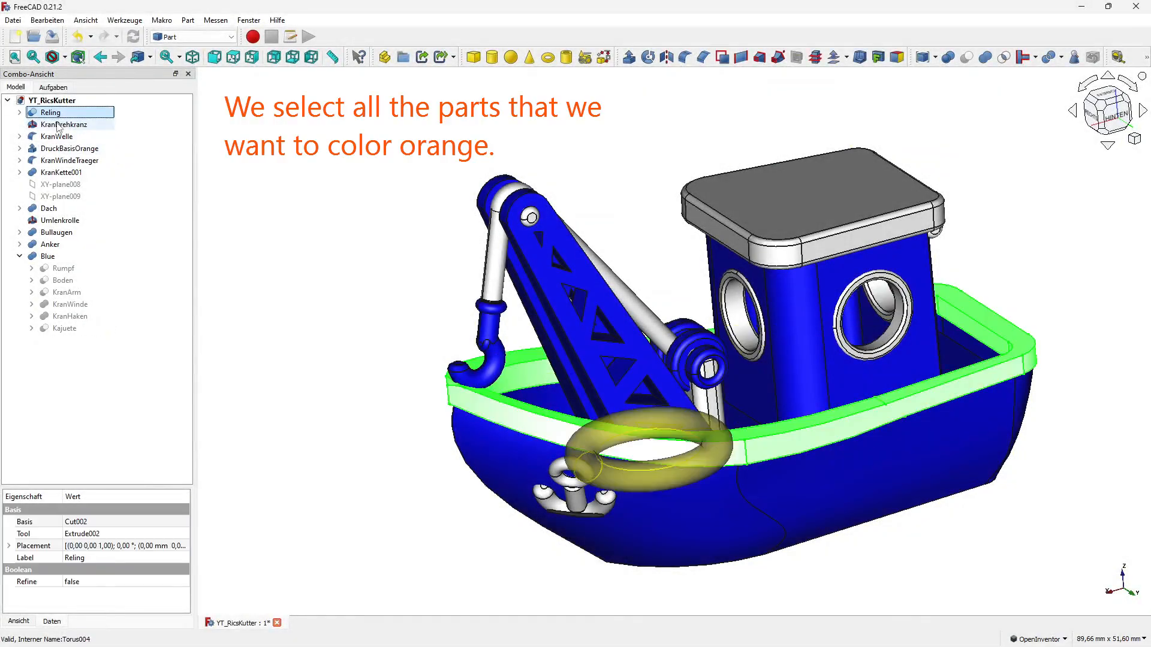
{"action": "left_click", "coordinate": [60, 172], "text": "shift"}
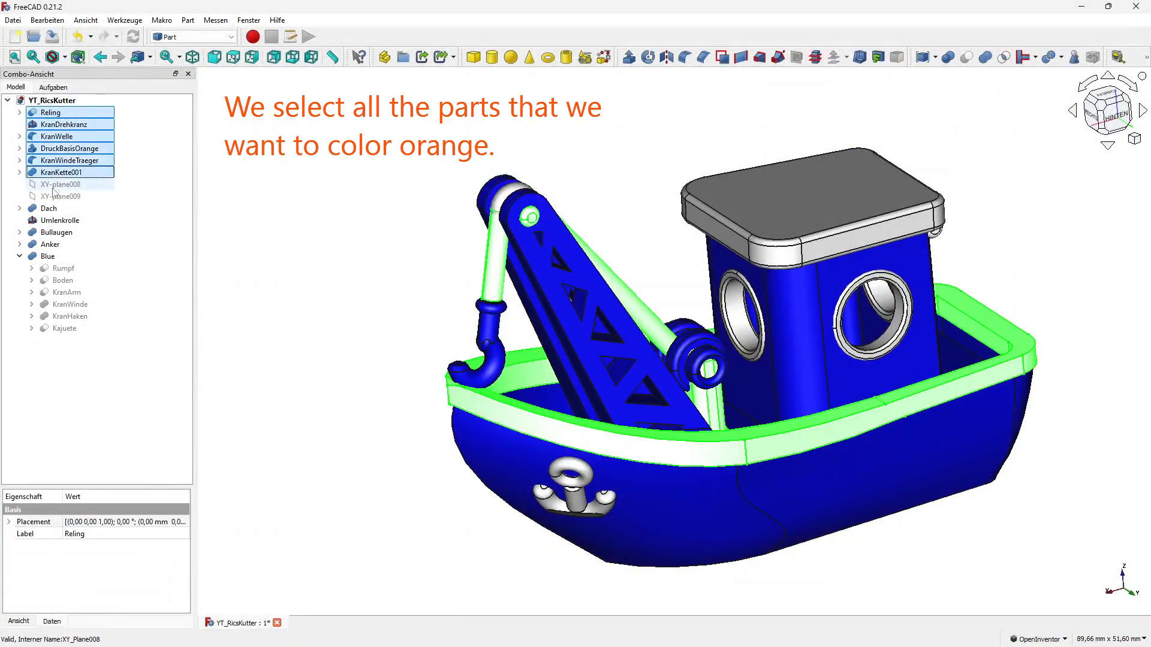
{"action": "left_click", "coordinate": [51, 210], "text": "ctrl"}
{"action": "left_click", "coordinate": [59, 246], "text": "shift"}
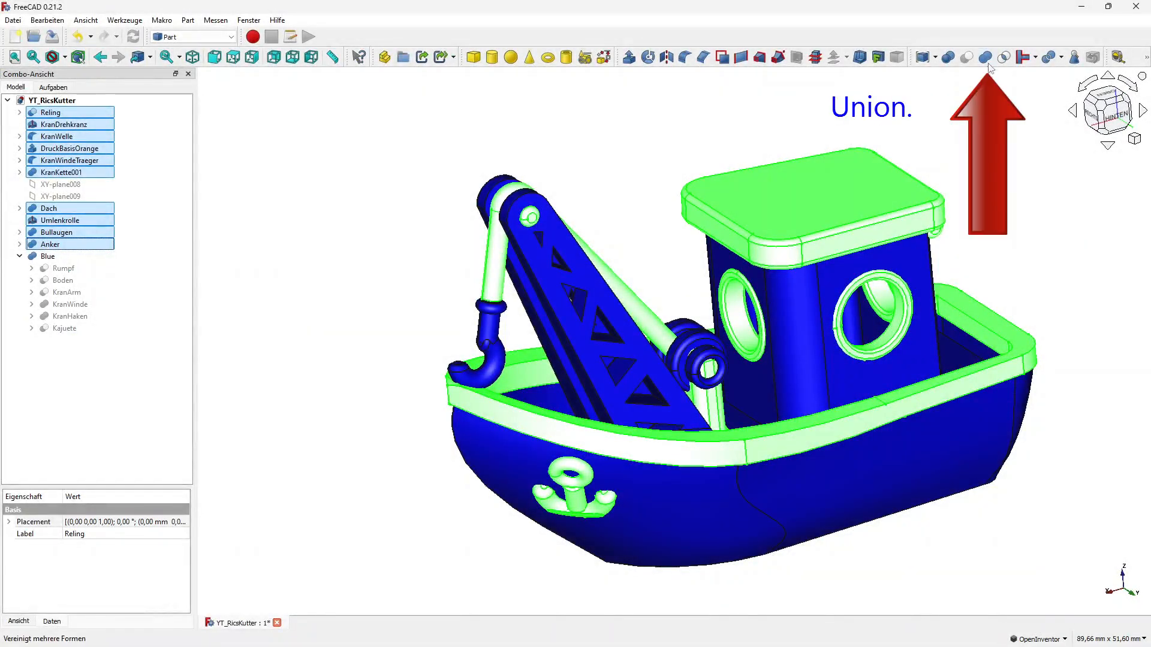
{"action": "left_click", "coordinate": [986, 59]}
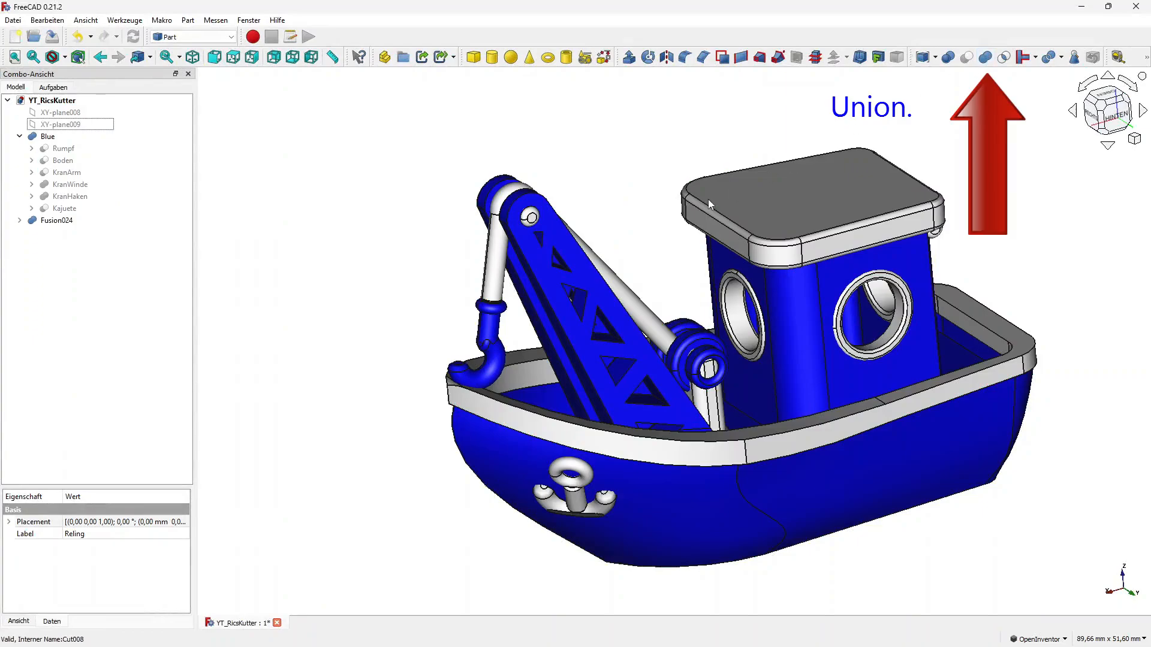
Step: Rename the new fusion of the railing, roof, porthole and anchor parts as Orange
{"action": "left_click", "coordinate": [48, 222]}
{"action": "left_click", "coordinate": [48, 222]}
{"action": "type", "text": "O"}
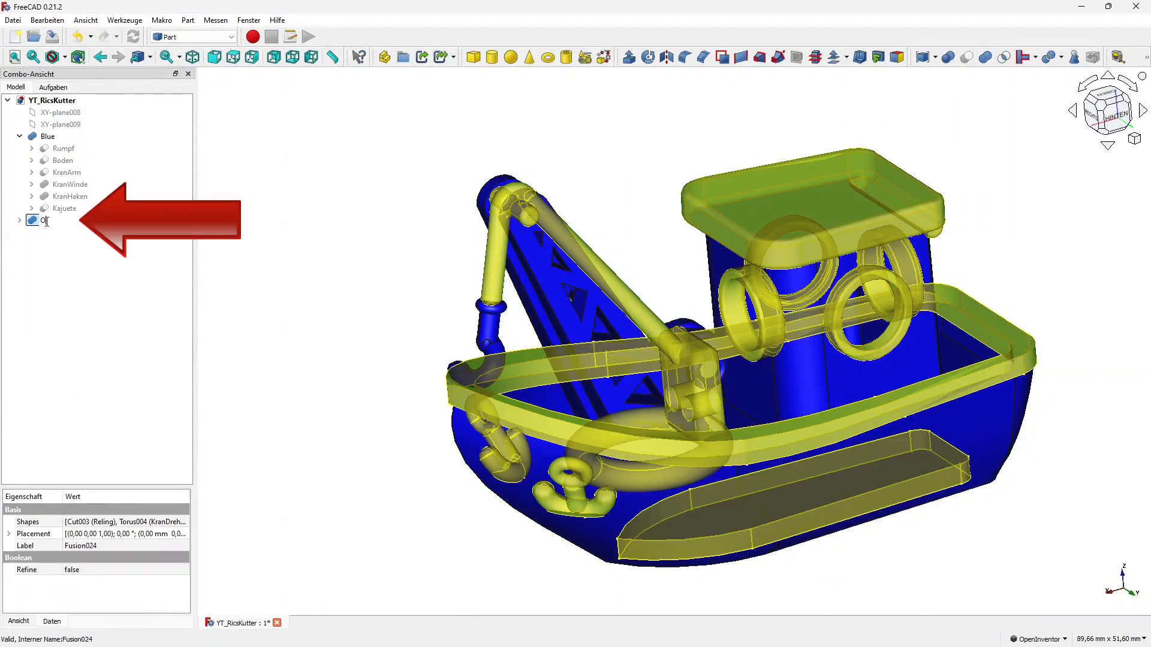
{"action": "type", "text": "range"}
{"action": "key", "text": "Return"}
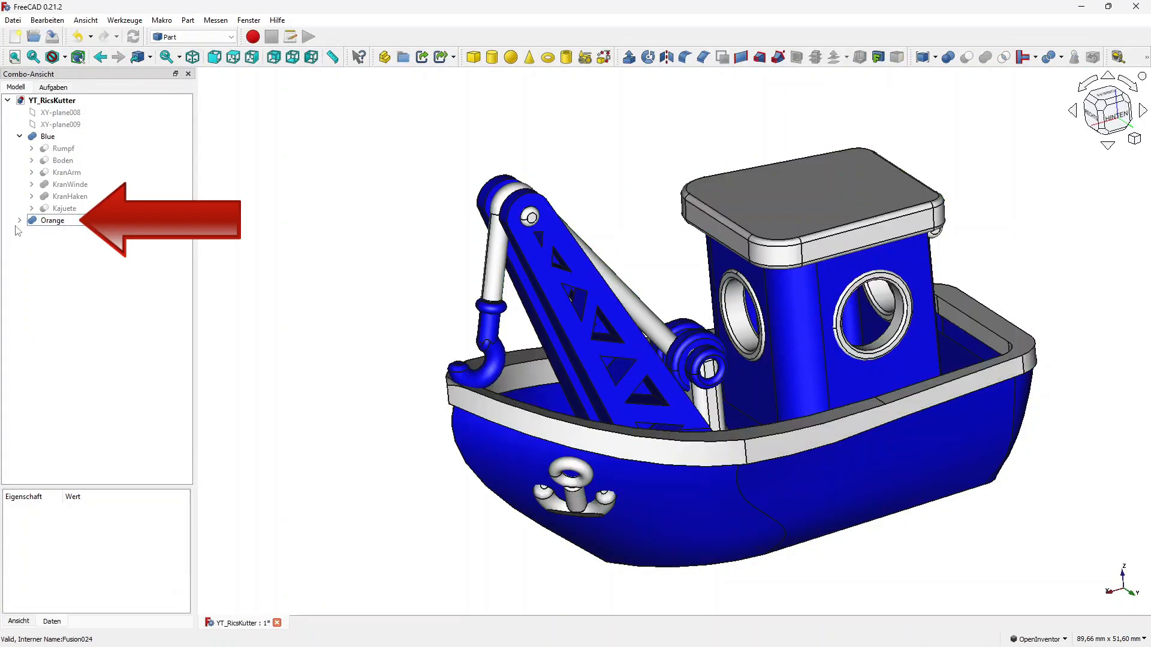
Step: Give the Orange fusion and all its component parts the Metallisiert material and the orange face color #ffaa00
{"action": "left_click", "coordinate": [20, 220]}
{"action": "left_click", "coordinate": [65, 343], "text": "shift"}
{"action": "right_click", "coordinate": [65, 343]}
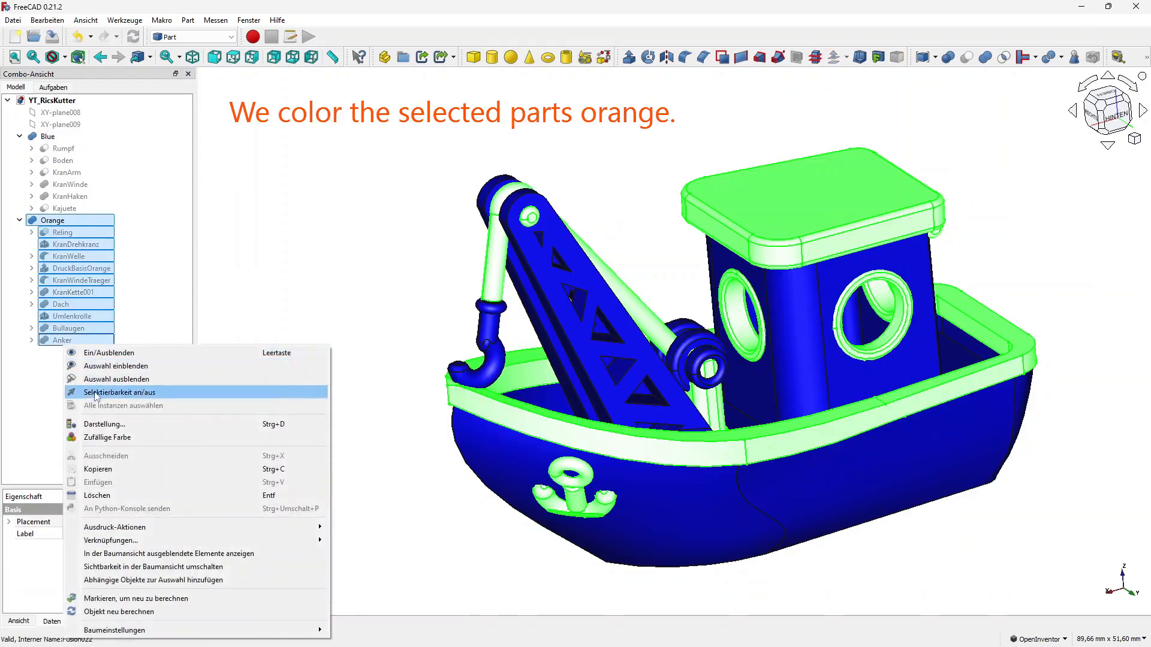
{"action": "left_click", "coordinate": [99, 424]}
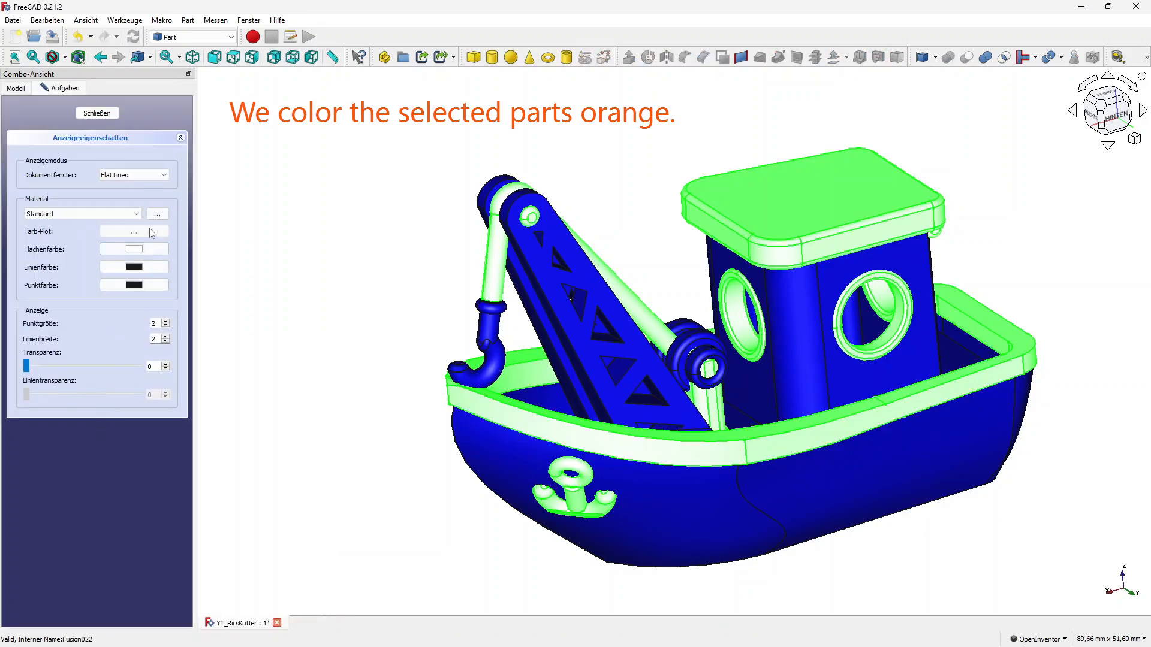
{"action": "left_click", "coordinate": [81, 214]}
{"action": "left_click", "coordinate": [71, 293]}
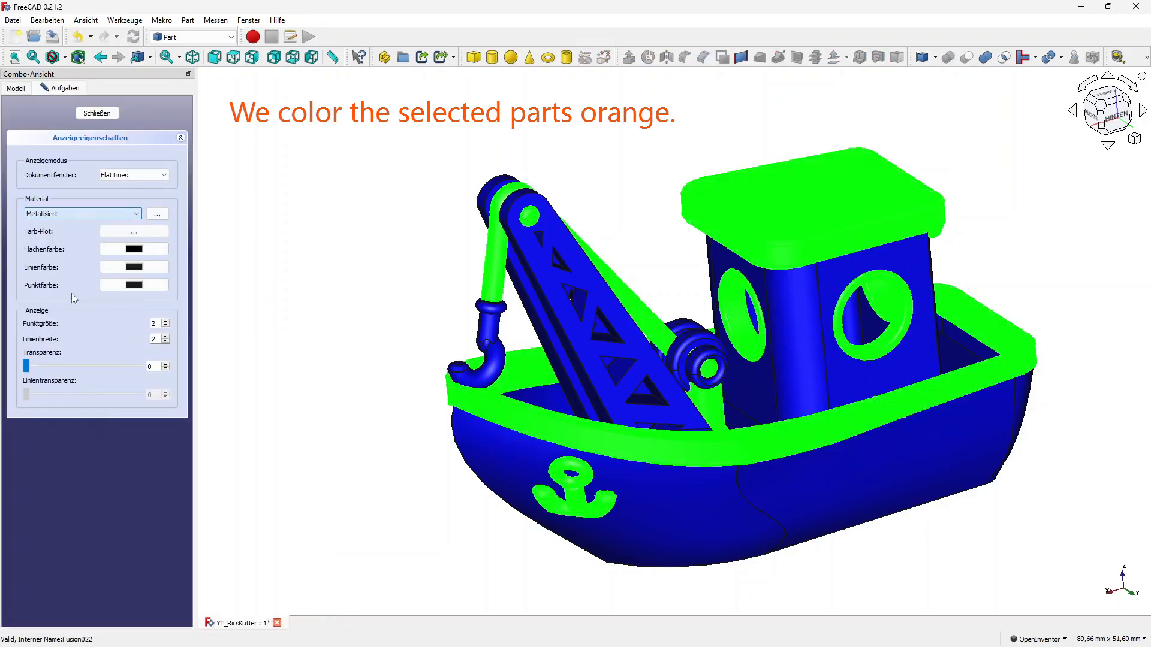
{"action": "left_click", "coordinate": [133, 249]}
{"action": "left_click", "coordinate": [518, 283]}
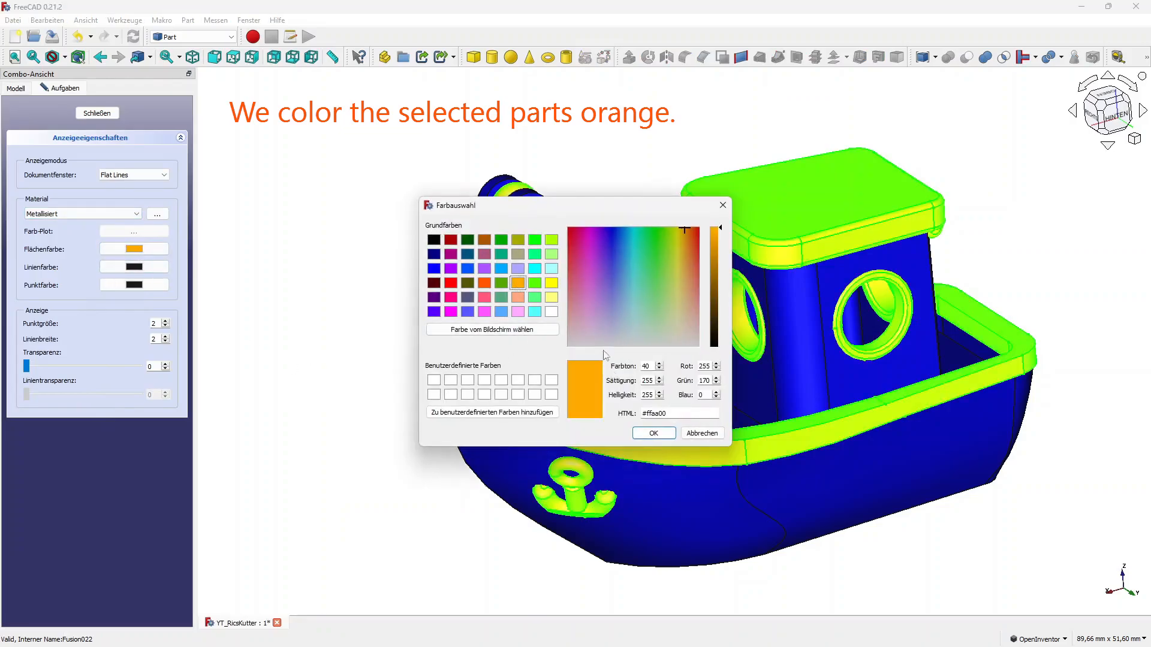
{"action": "left_click", "coordinate": [653, 433]}
{"action": "left_click", "coordinate": [97, 118]}
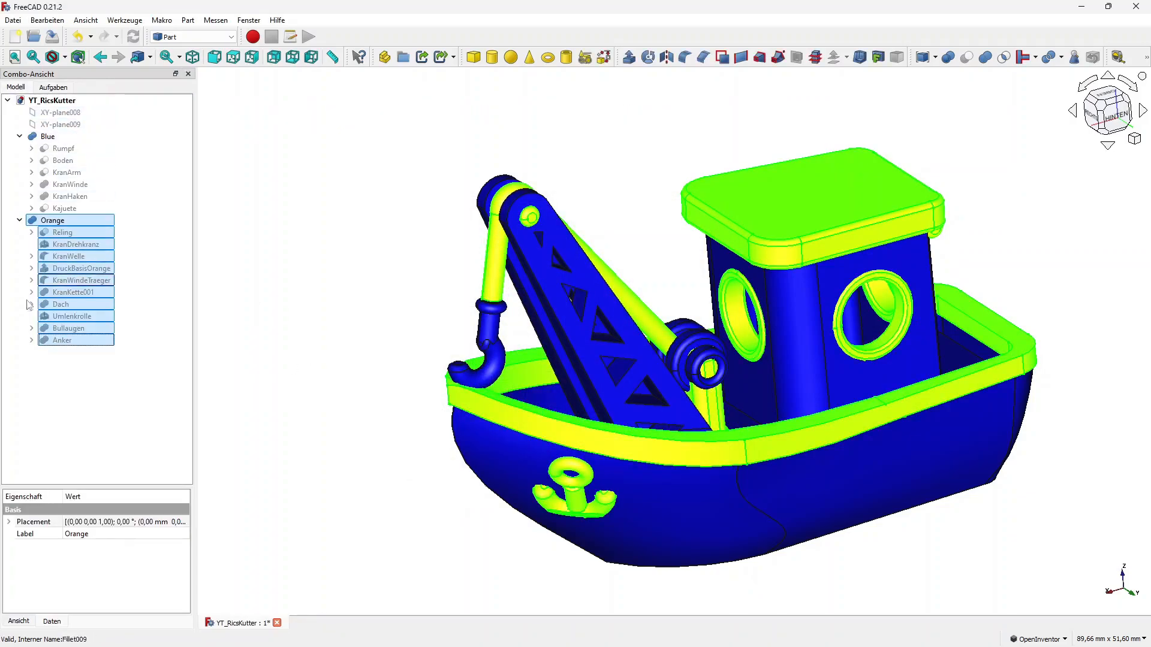
{"action": "left_click", "coordinate": [149, 375]}
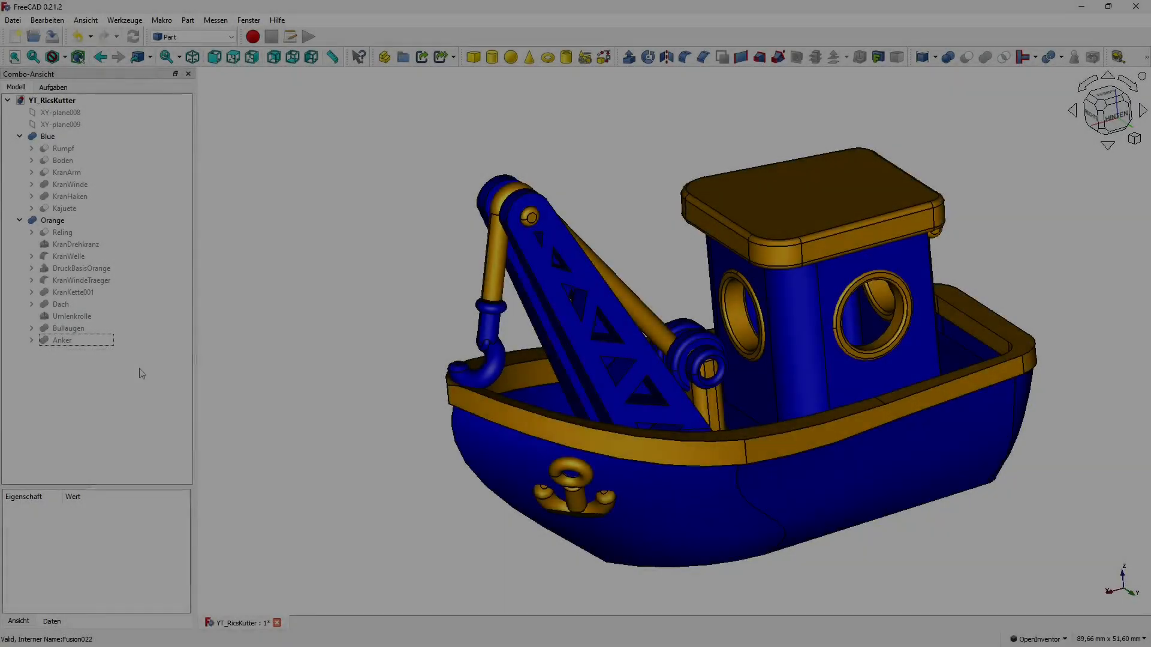
Step: Collapse both fusions in the model tree and subtract Orange from Blue with a Boolean difference
{"action": "left_click", "coordinate": [20, 136]}
{"action": "left_click", "coordinate": [20, 149]}
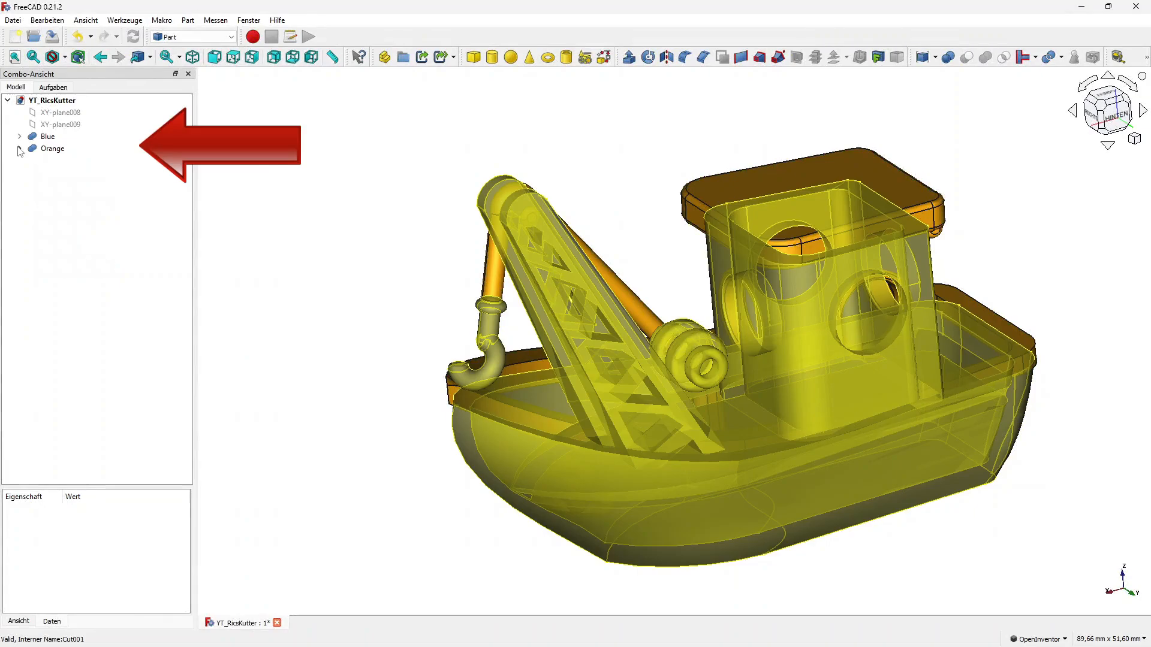
{"action": "left_click", "coordinate": [47, 136]}
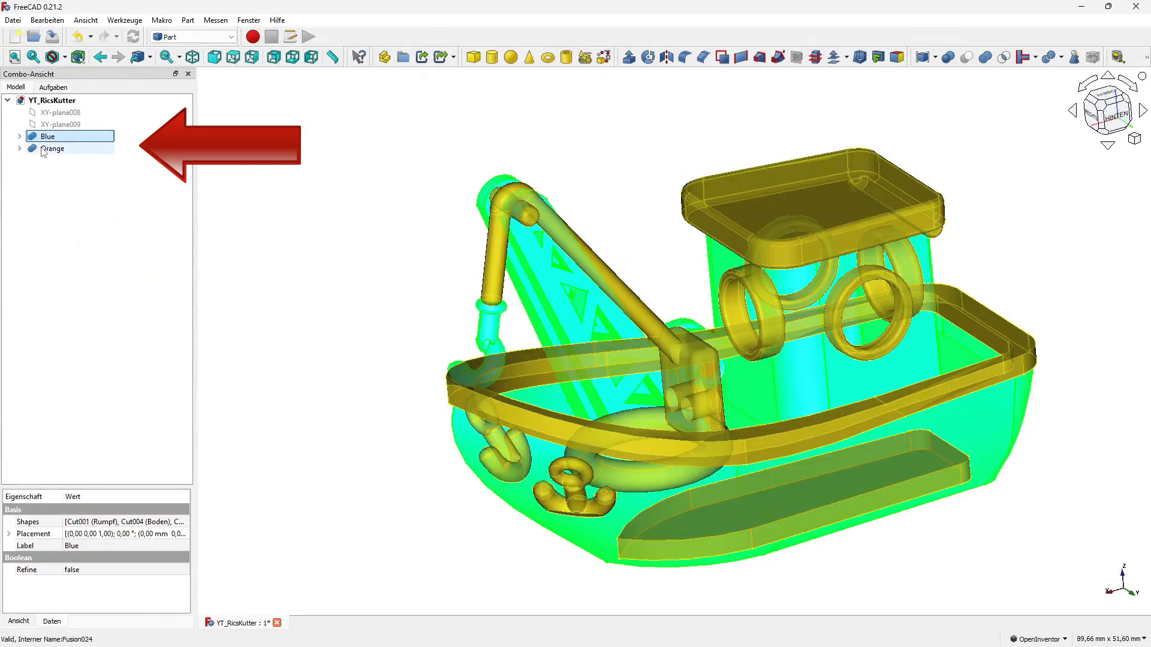
{"action": "left_click", "coordinate": [43, 150], "text": "ctrl"}
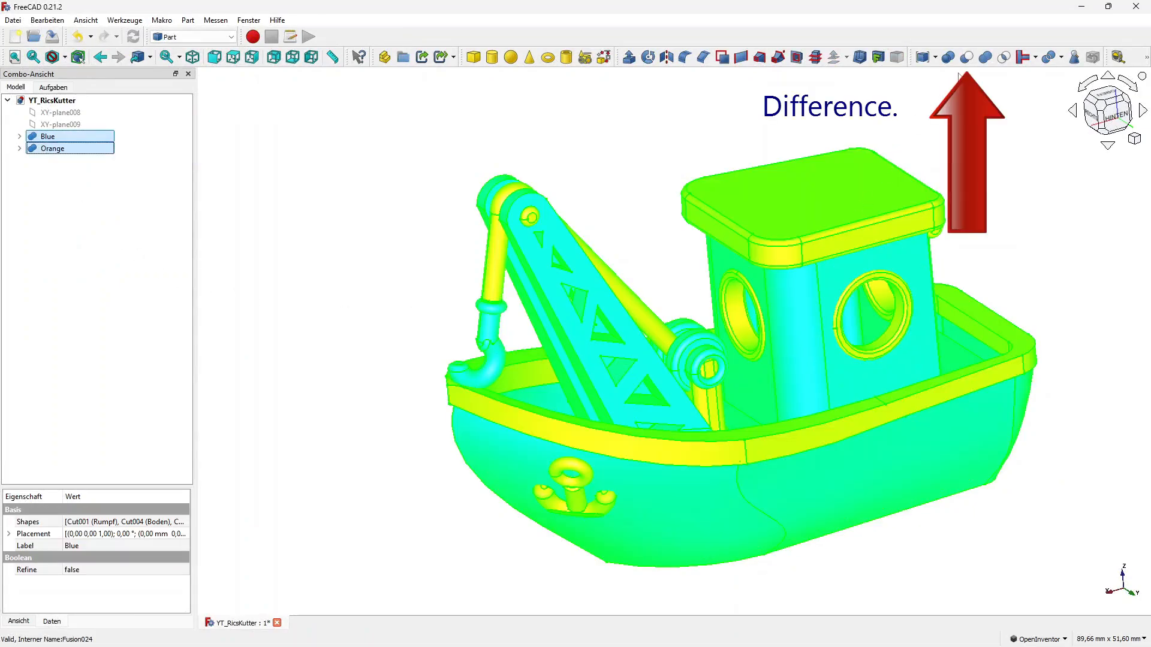
{"action": "left_click", "coordinate": [967, 57]}
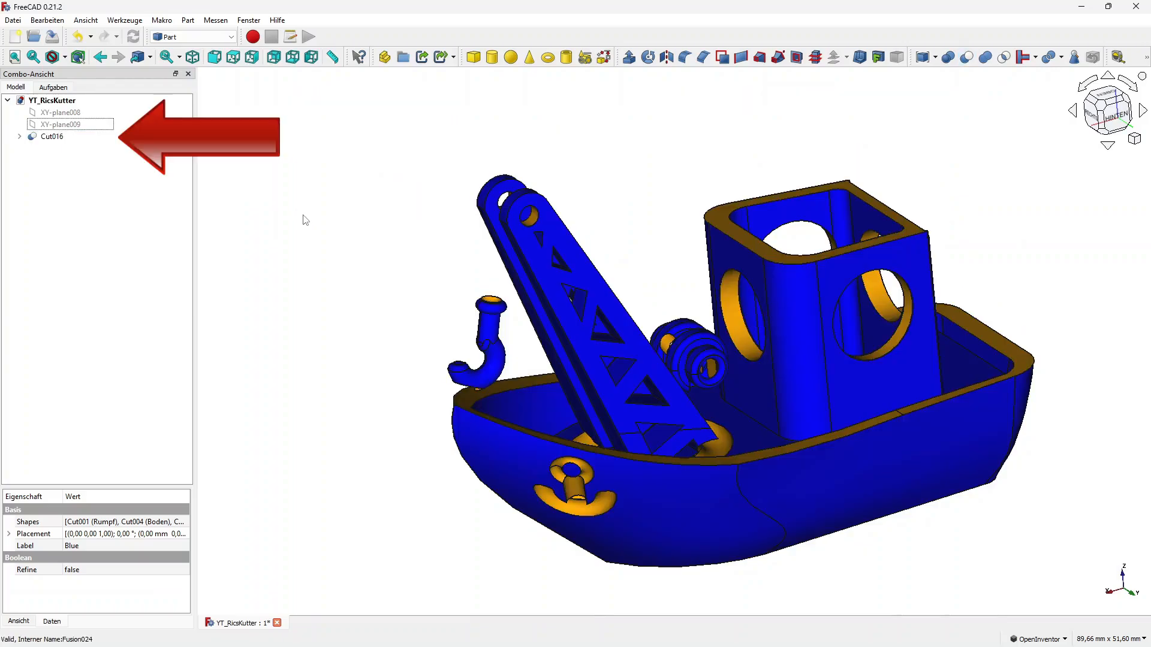
Step: Expand the new cut object to list its two fusions and rename the cut as Blue
{"action": "left_click", "coordinate": [20, 137]}
{"action": "left_click", "coordinate": [50, 137]}
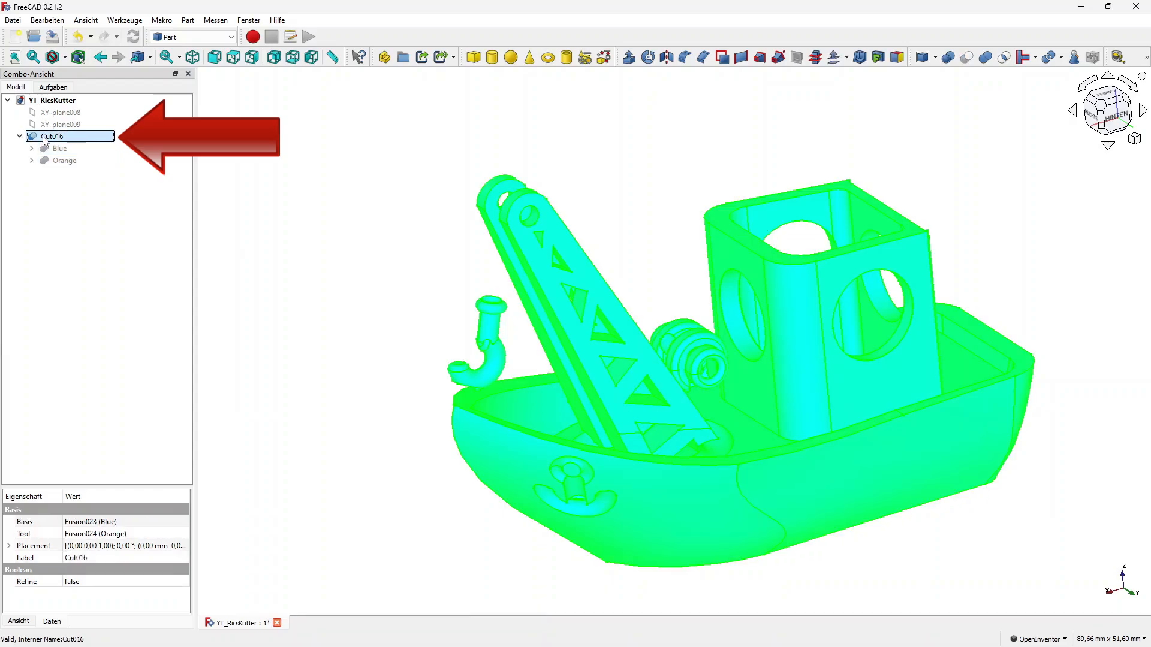
{"action": "left_click", "coordinate": [48, 137]}
{"action": "type", "text": "Blue"}
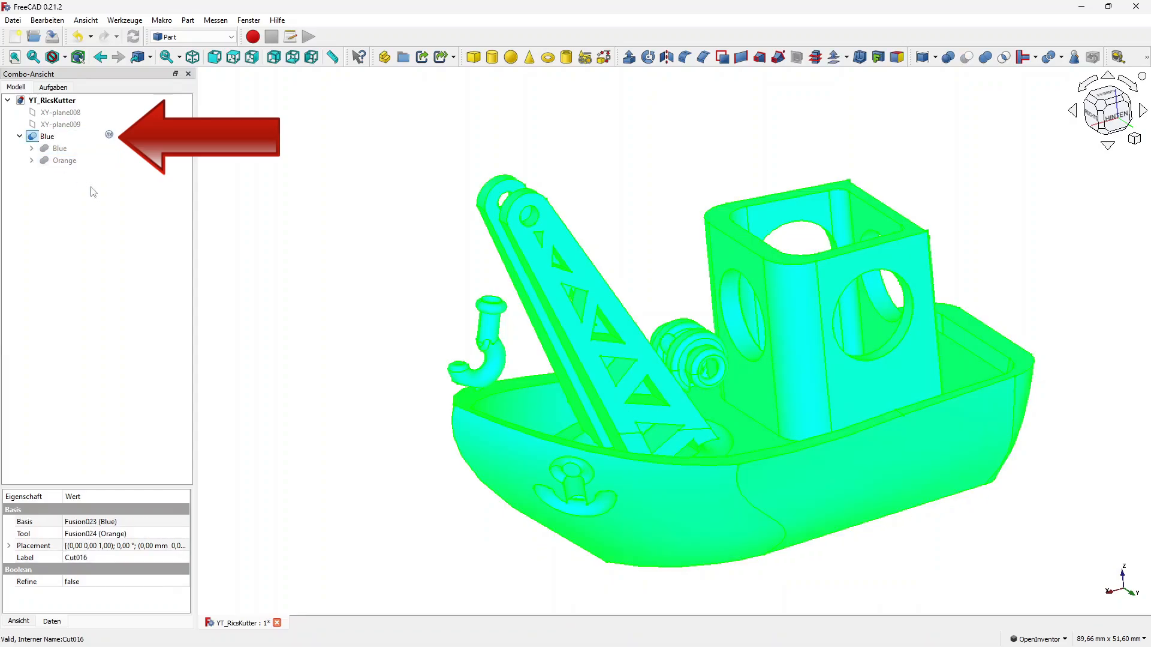
{"action": "key", "text": "Return"}
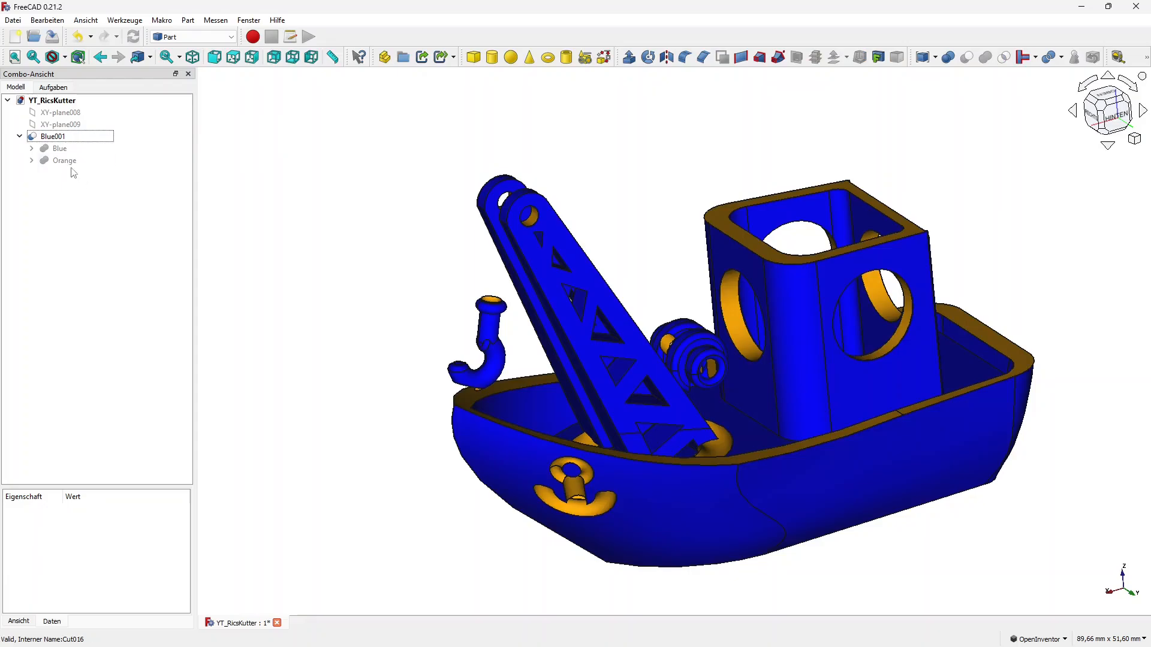
Step: Show the hidden Orange fusion inside the cut to view it together with the blue body
{"action": "left_click", "coordinate": [62, 162]}
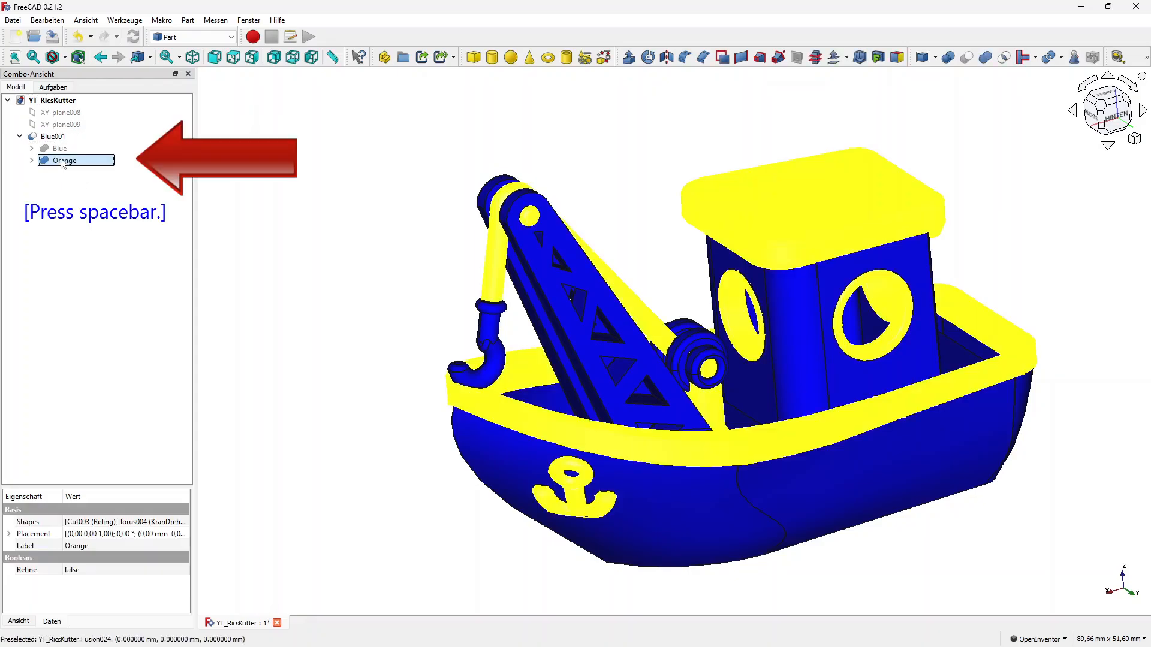
{"action": "key", "text": "space"}
{"action": "left_click", "coordinate": [140, 240]}
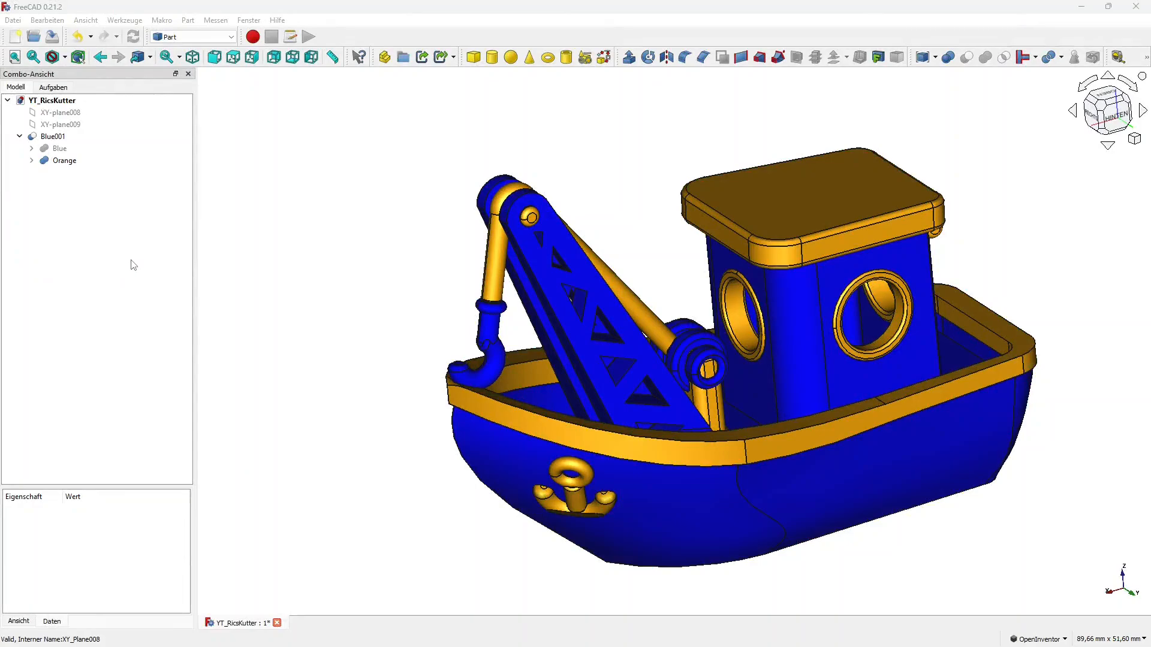
Step: Hide the Orange fusion and examine the recesses cut into the blue body from above
{"action": "left_click", "coordinate": [61, 164]}
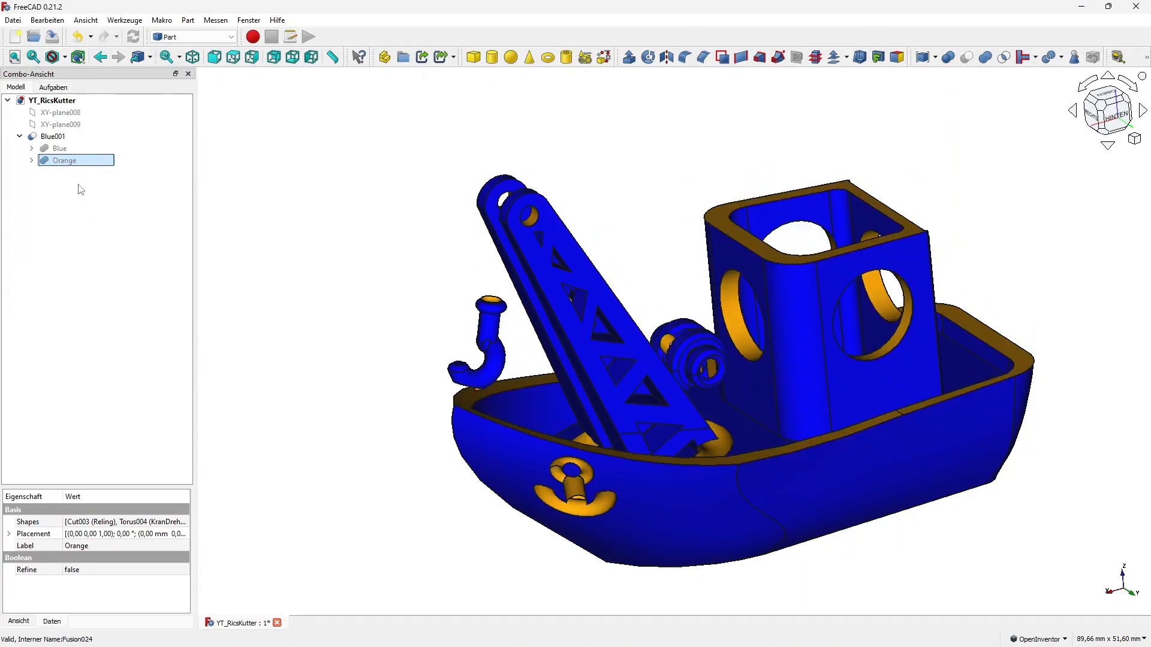
{"action": "left_click_drag", "start_coordinate": [378, 390], "coordinate": [622, 443]}
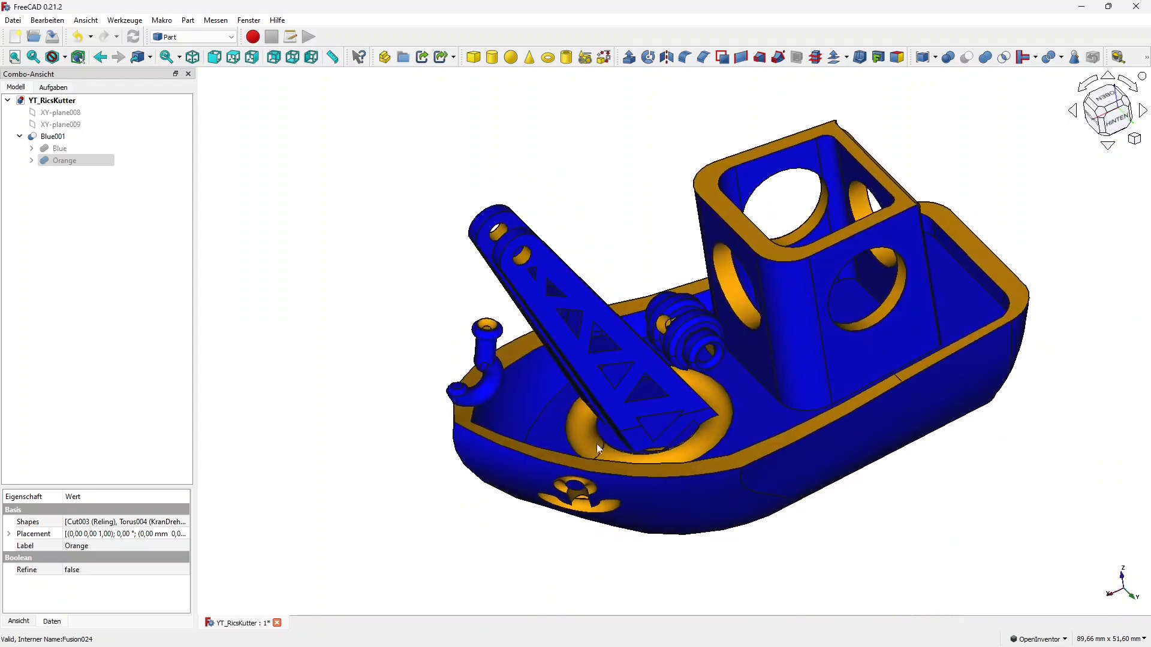
Step: Show the Orange fusion and hide the Blue001 cut to examine the orange parts on their own
{"action": "left_click", "coordinate": [65, 162]}
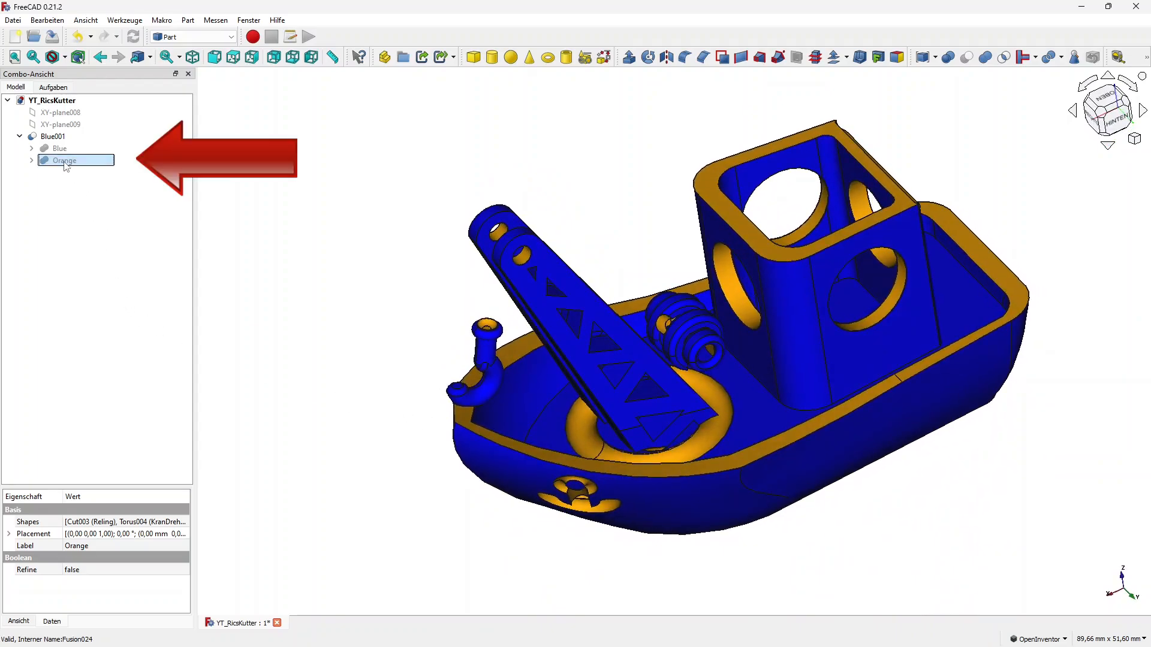
{"action": "key", "text": "space"}
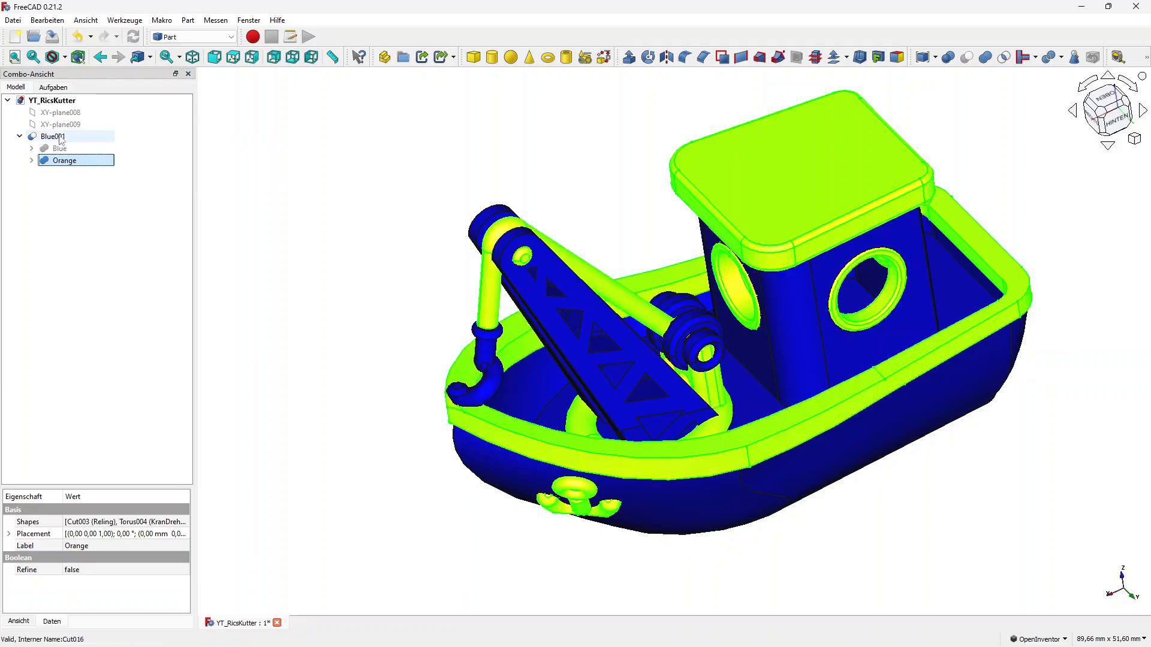
{"action": "left_click", "coordinate": [60, 136]}
{"action": "key", "text": "space"}
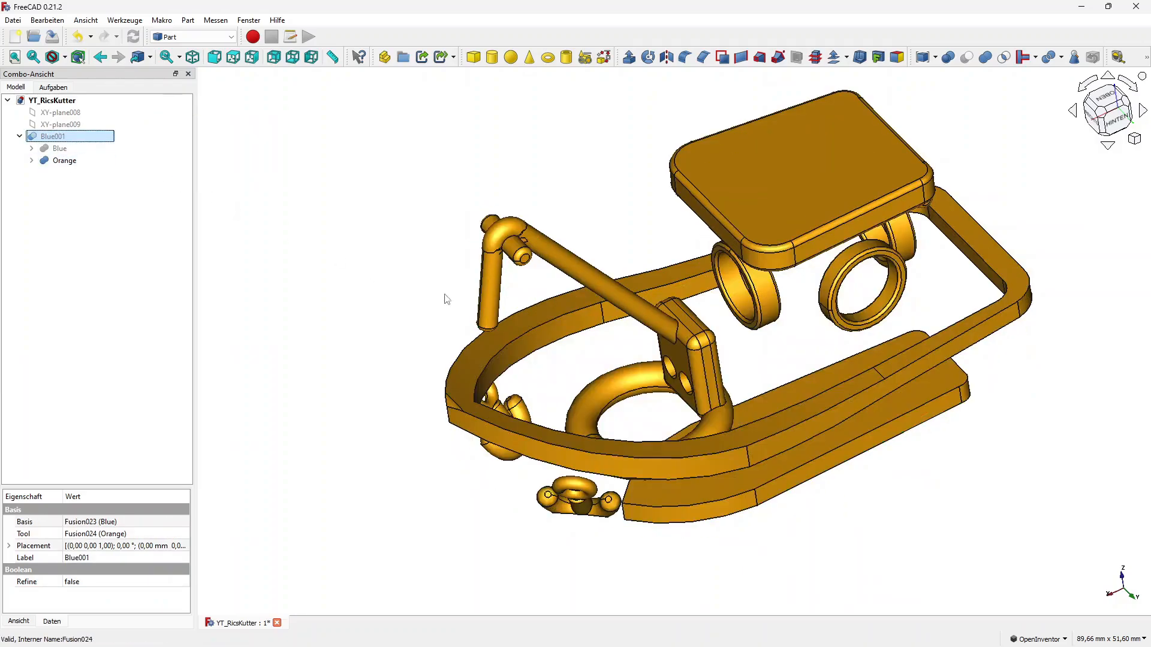
{"action": "left_click_drag", "start_coordinate": [442, 298], "coordinate": [705, 343]}
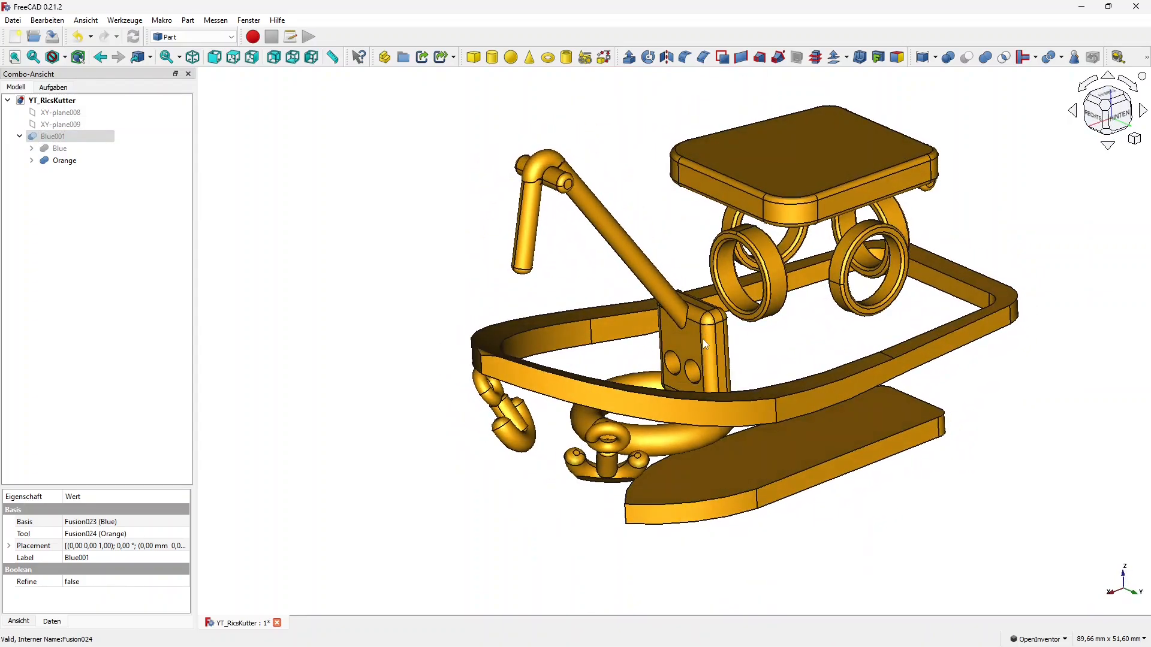
Step: Show the Blue001 cut again to view the blue and orange bodies together, with nothing selected
{"action": "left_click", "coordinate": [54, 138]}
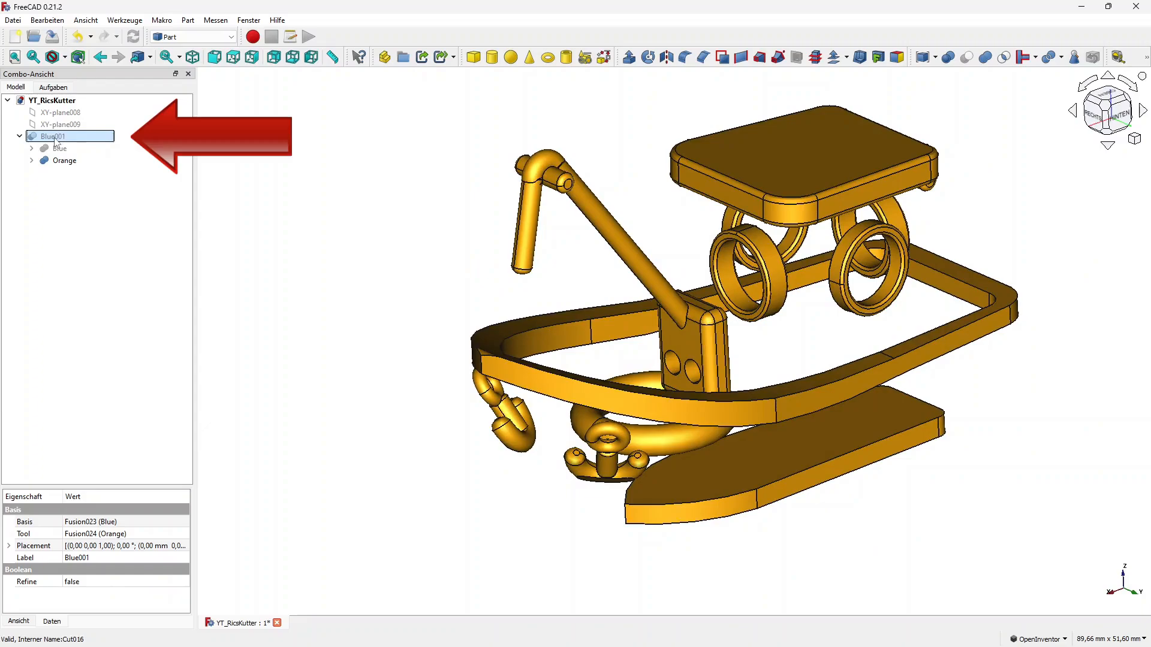
{"action": "key", "text": "space"}
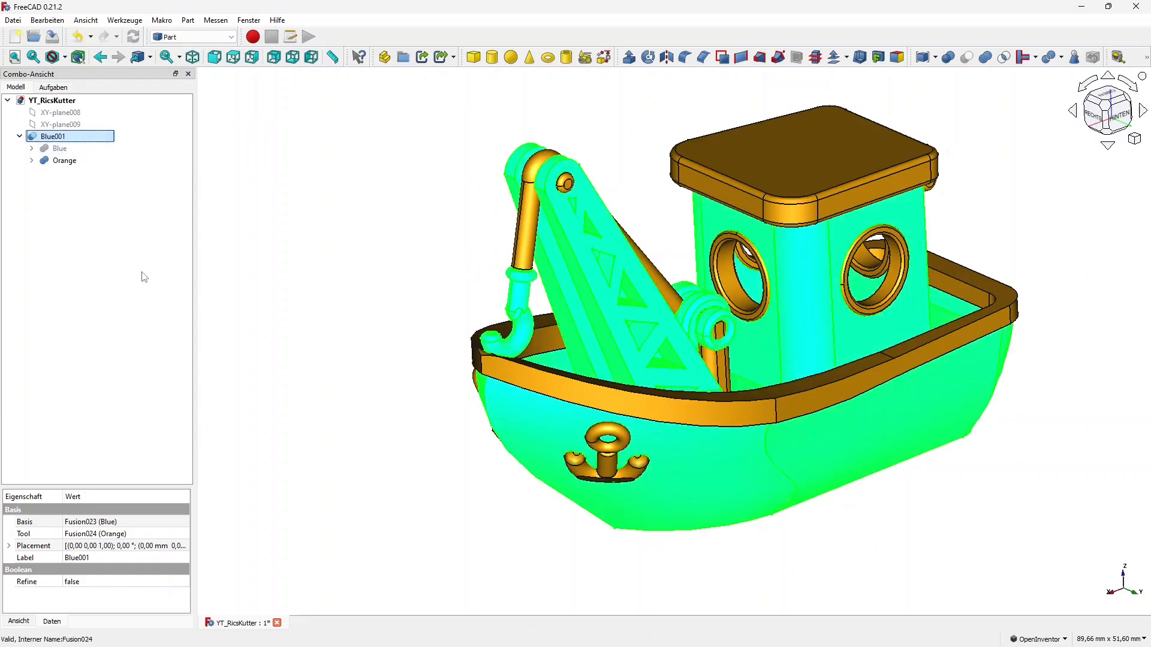
{"action": "left_click", "coordinate": [144, 277]}
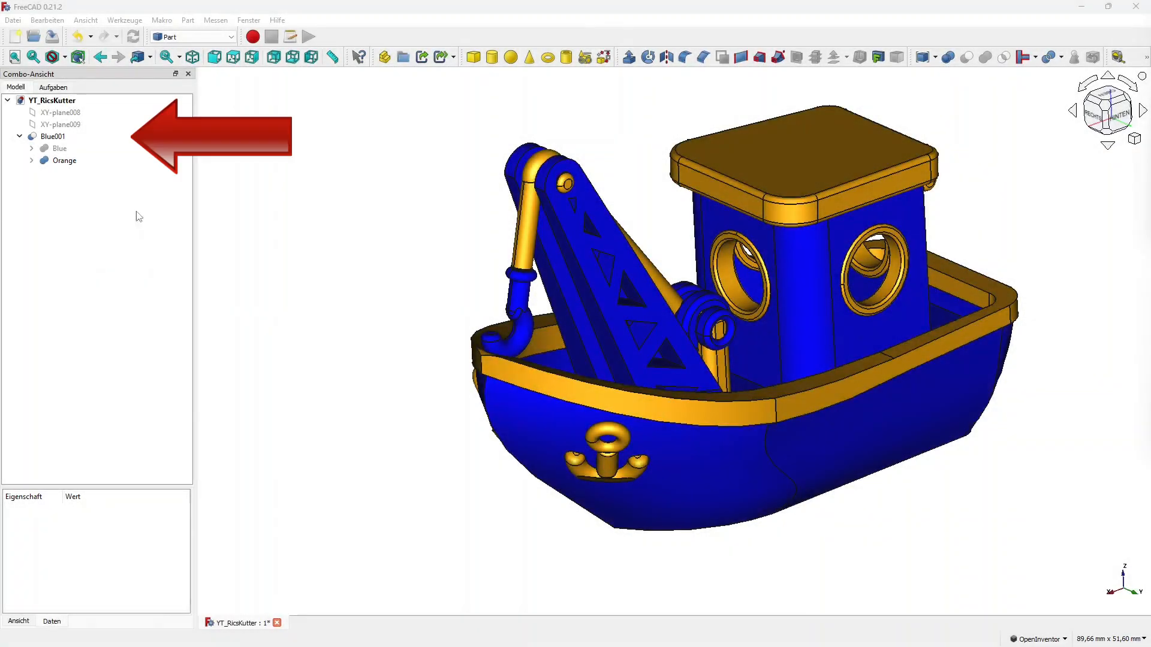
Step: Export the Blue001 cut and the Orange fusion as separate files for slicing
{"action": "left_click", "coordinate": [54, 139]}
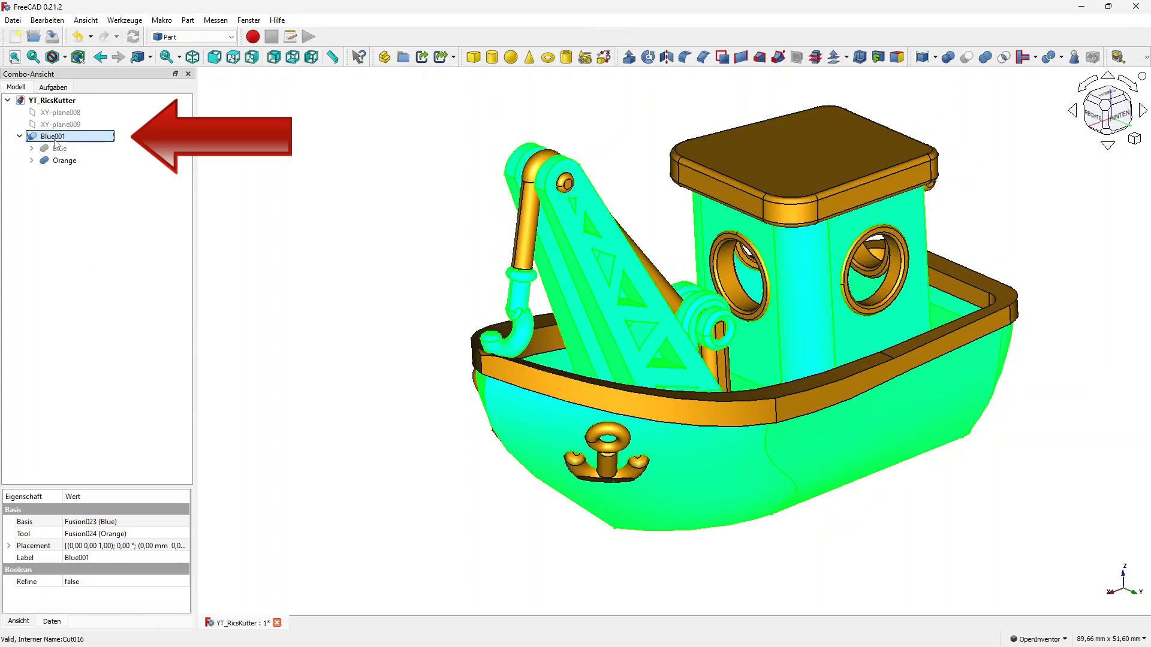
{"action": "left_click", "coordinate": [14, 22]}
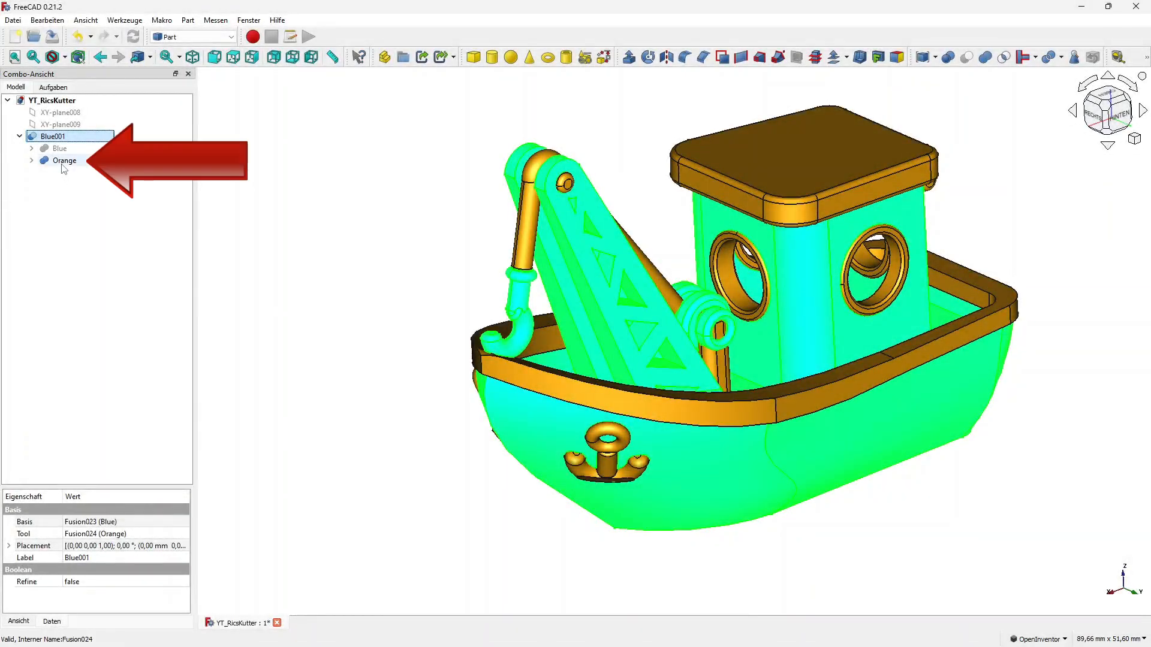
{"action": "left_click", "coordinate": [62, 162]}
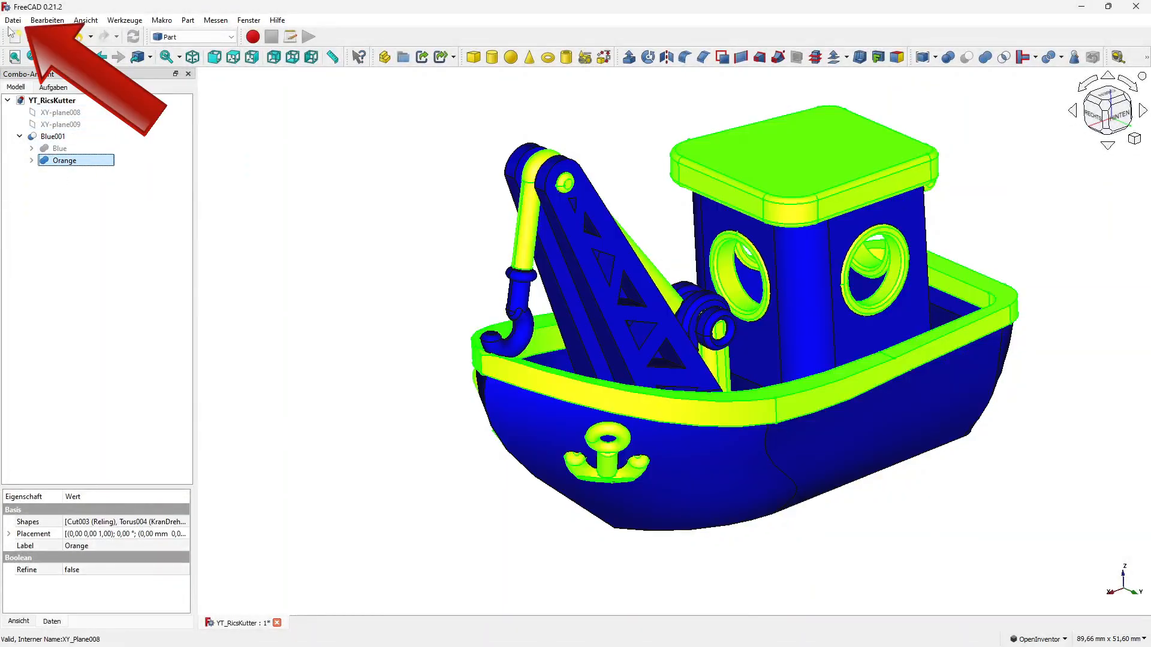
{"action": "left_click", "coordinate": [12, 20]}
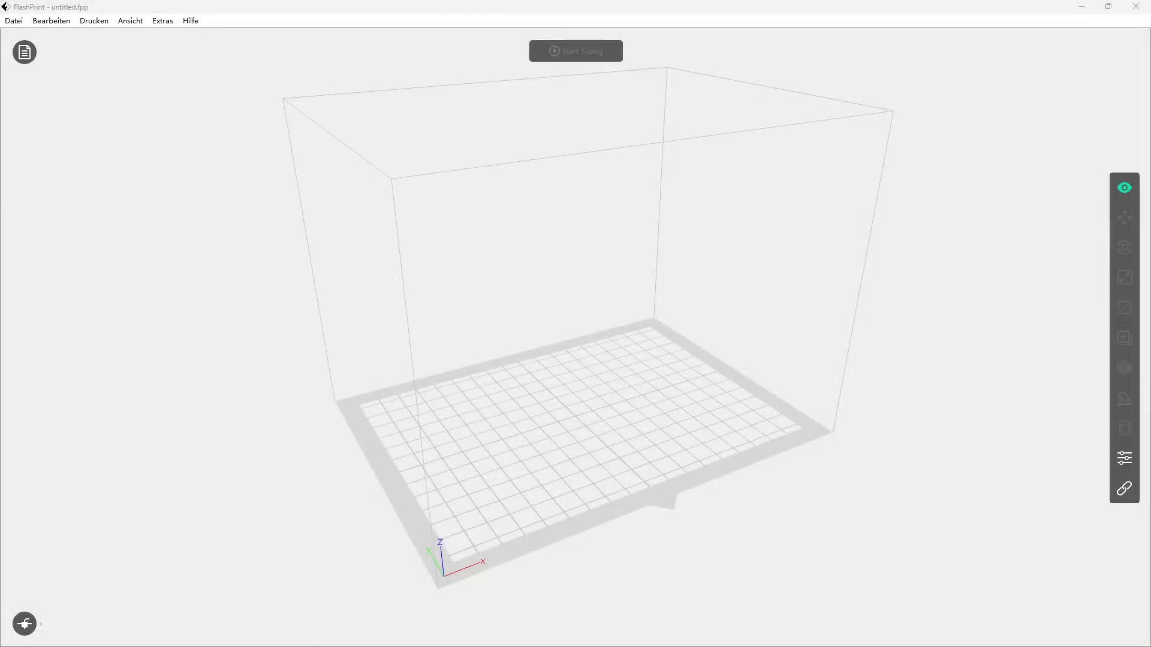
Step: Load the exported blue and orange parts into FlashPrint and centre the orange part on the build platform
{"action": "left_click_drag", "start_coordinate": [1148, 228], "coordinate": [572, 426]}
{"action": "scroll", "coordinate": [628, 443], "scroll_direction": "up", "scroll_amount": 2}
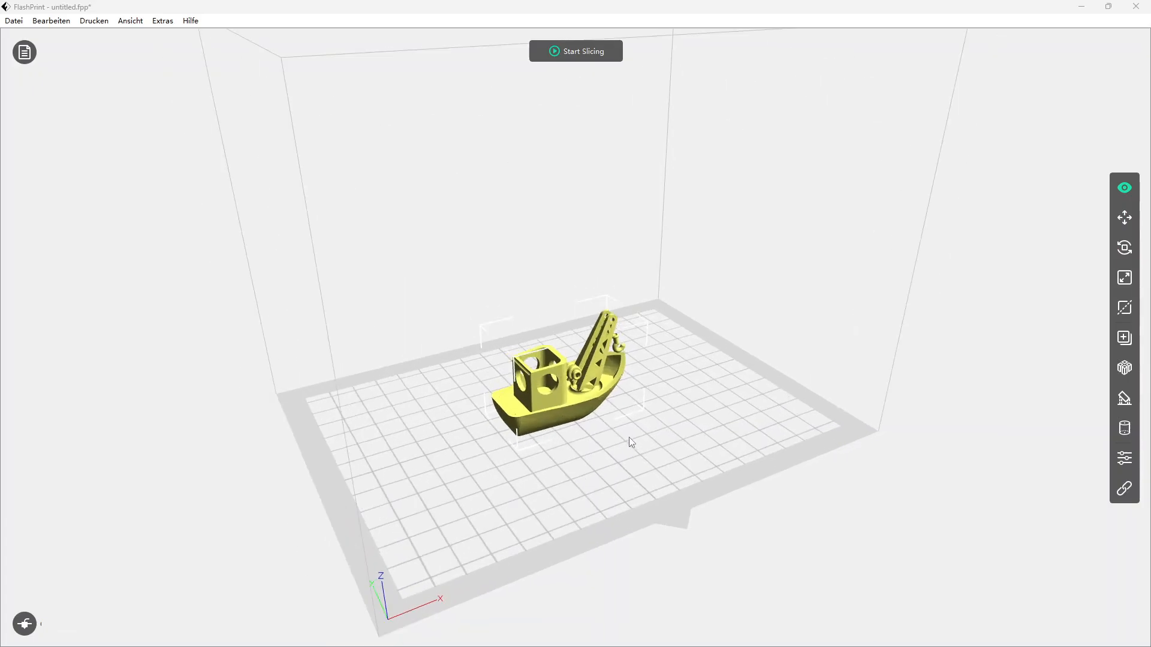
{"action": "left_click_drag", "start_coordinate": [1148, 240], "coordinate": [555, 430]}
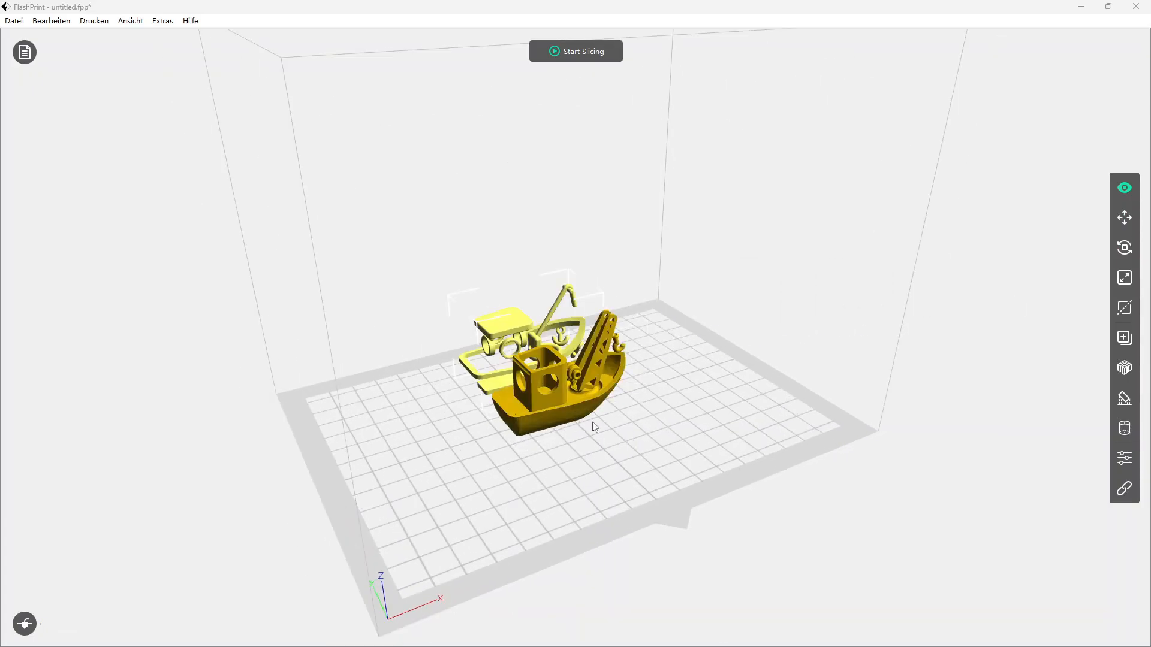
{"action": "left_click", "coordinate": [1125, 217]}
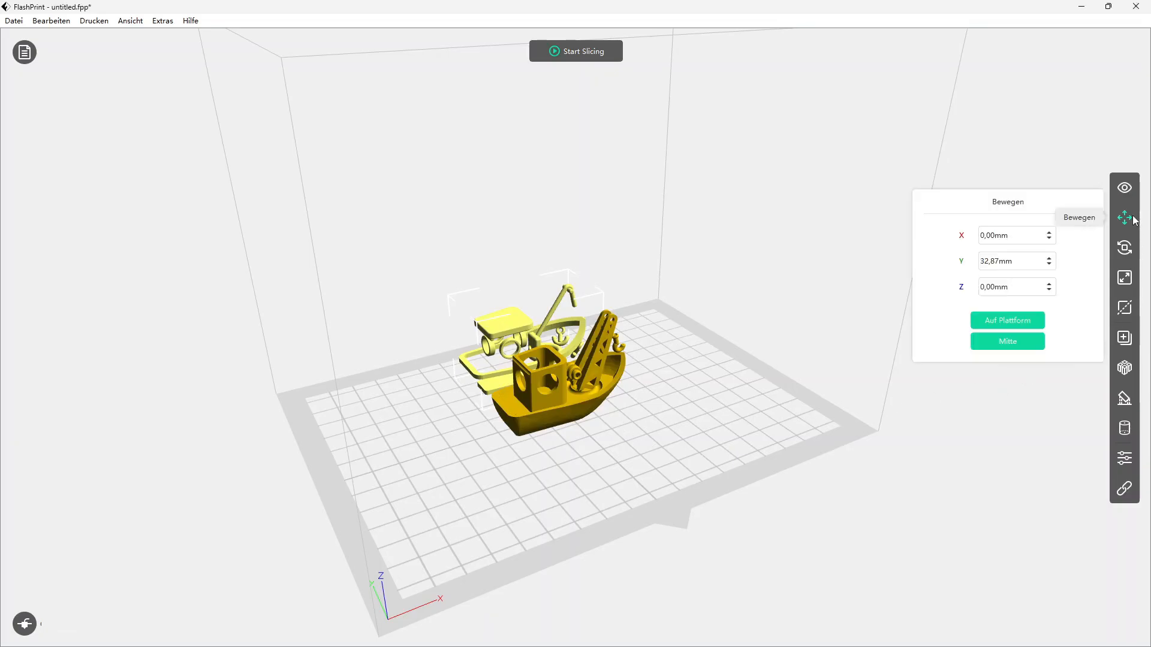
{"action": "left_click", "coordinate": [1001, 340]}
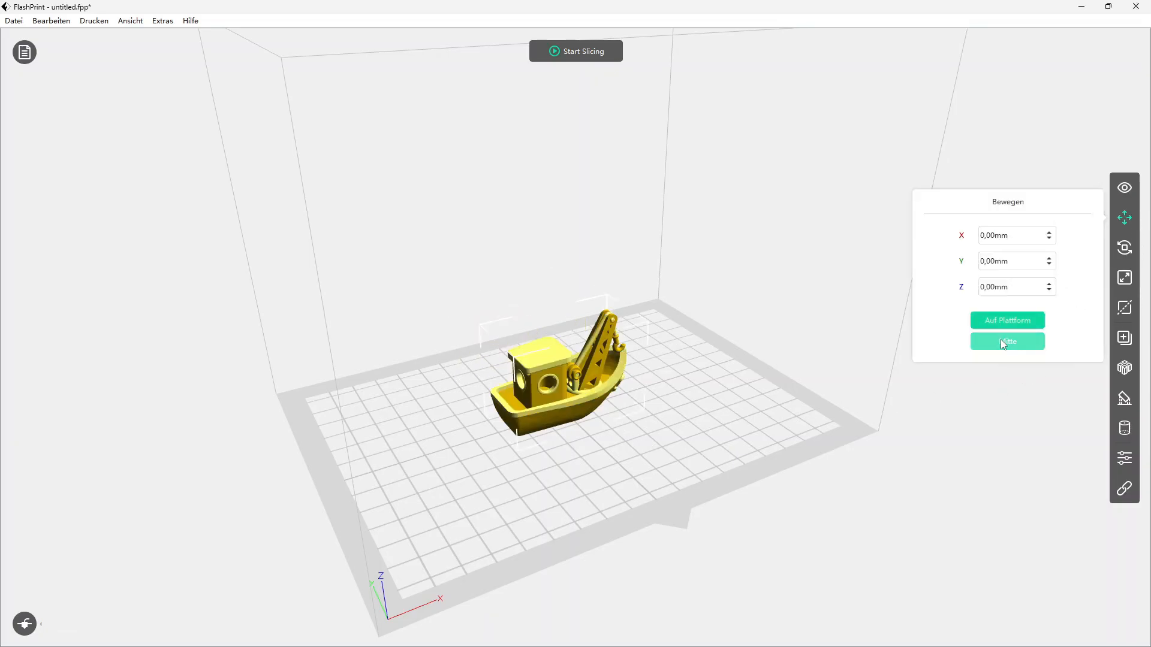
Step: Examine the underside of the assembled tugboat from below and return to the start view
{"action": "left_click", "coordinate": [1125, 188]}
{"action": "left_click", "coordinate": [968, 283]}
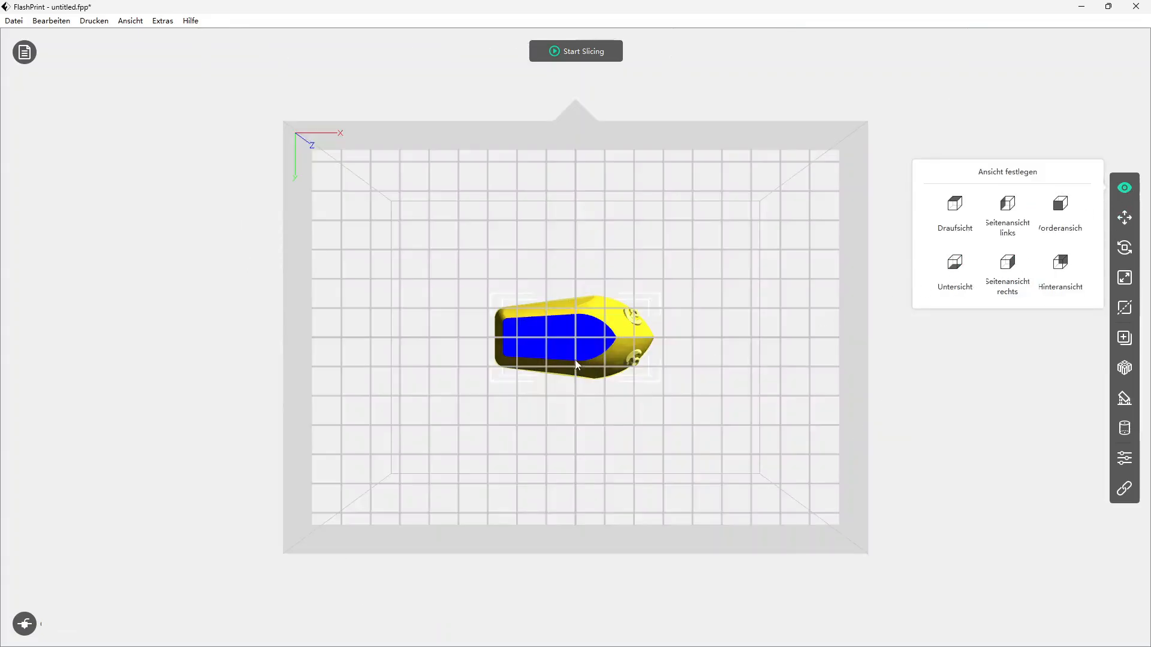
{"action": "scroll", "coordinate": [567, 350], "scroll_direction": "up", "scroll_amount": 5}
{"action": "scroll", "coordinate": [575, 352], "scroll_direction": "down", "scroll_amount": 5}
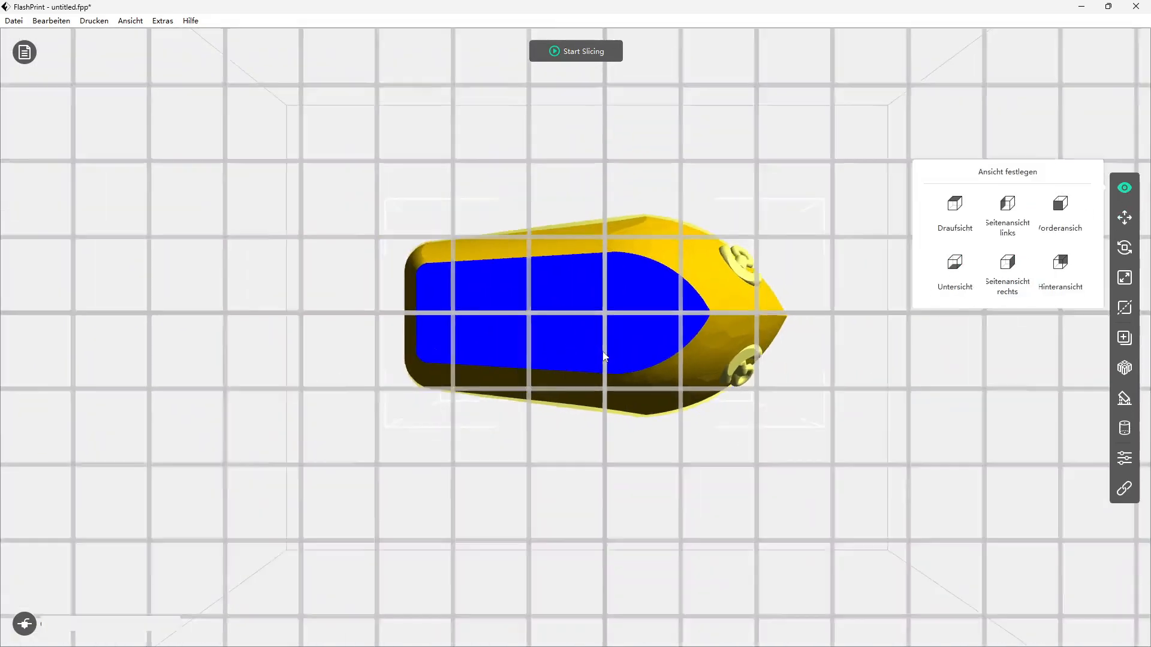
{"action": "left_click", "coordinate": [131, 20]}
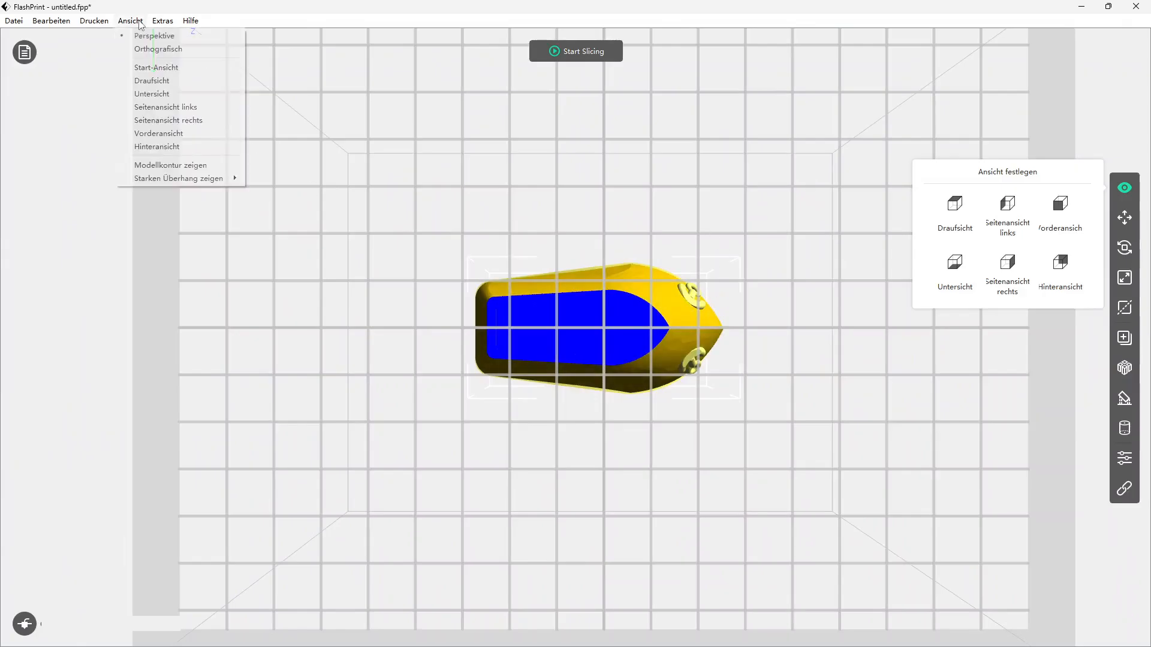
{"action": "left_click", "coordinate": [155, 67]}
Step: Assign the hull part to the right extruder and the roof-and-railing part to the left extruder
{"action": "scroll", "coordinate": [584, 416], "scroll_direction": "up", "scroll_amount": 3}
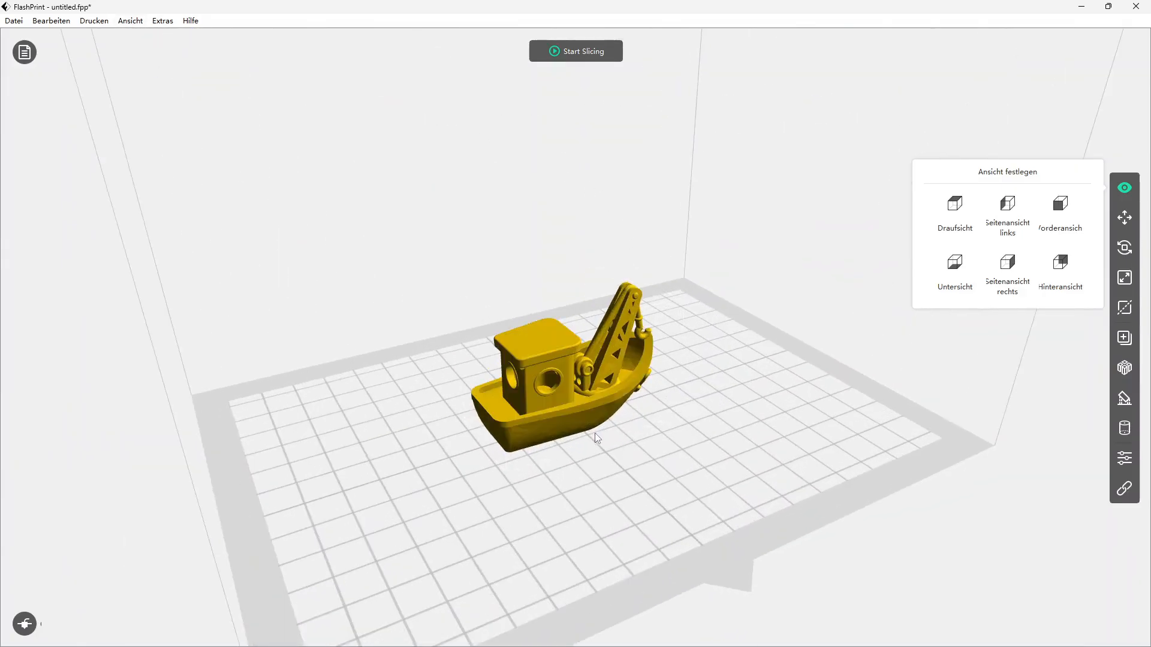
{"action": "right_click", "coordinate": [569, 430]}
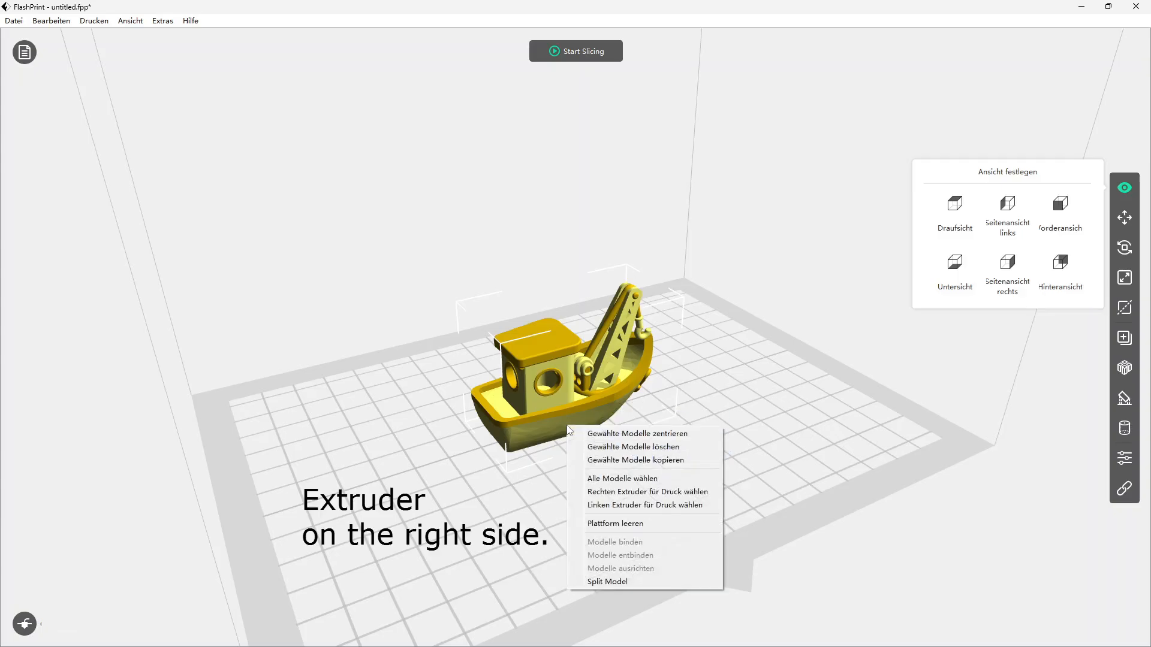
{"action": "left_click", "coordinate": [597, 493]}
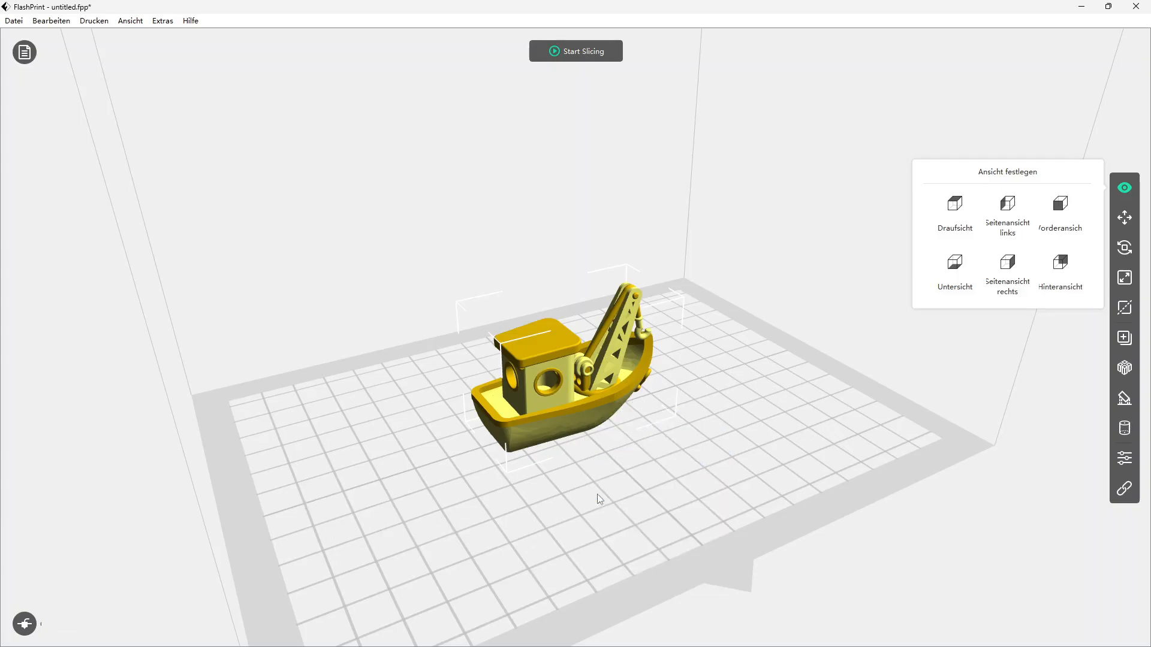
{"action": "right_click", "coordinate": [553, 354]}
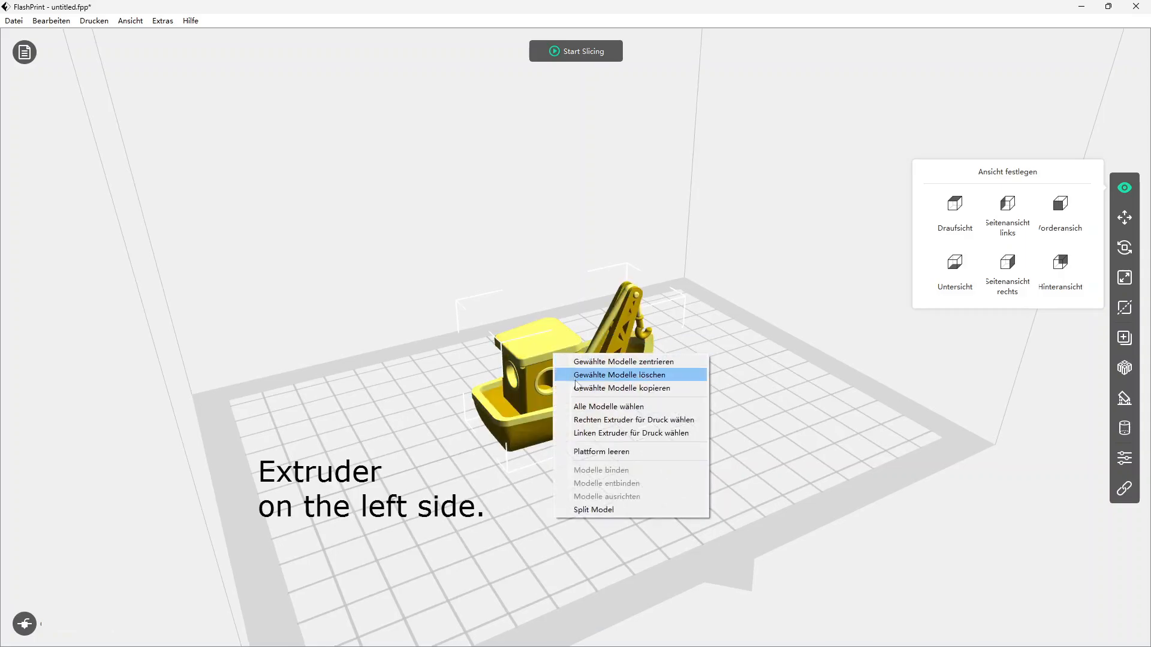
{"action": "left_click", "coordinate": [597, 433]}
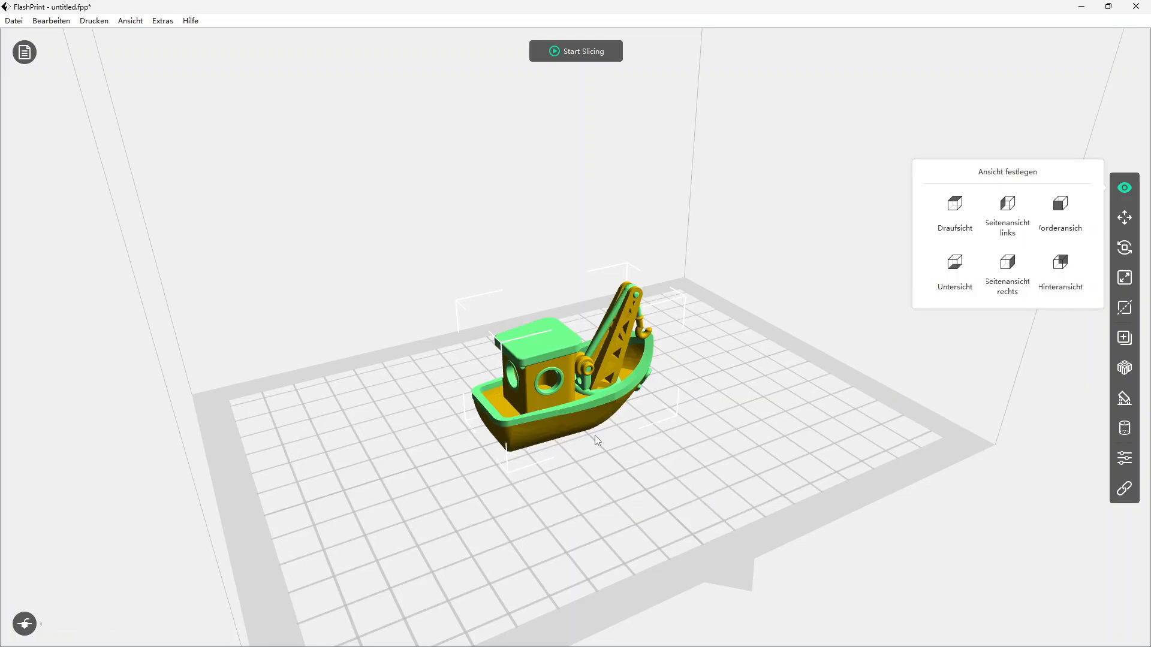
{"action": "left_click", "coordinate": [728, 473]}
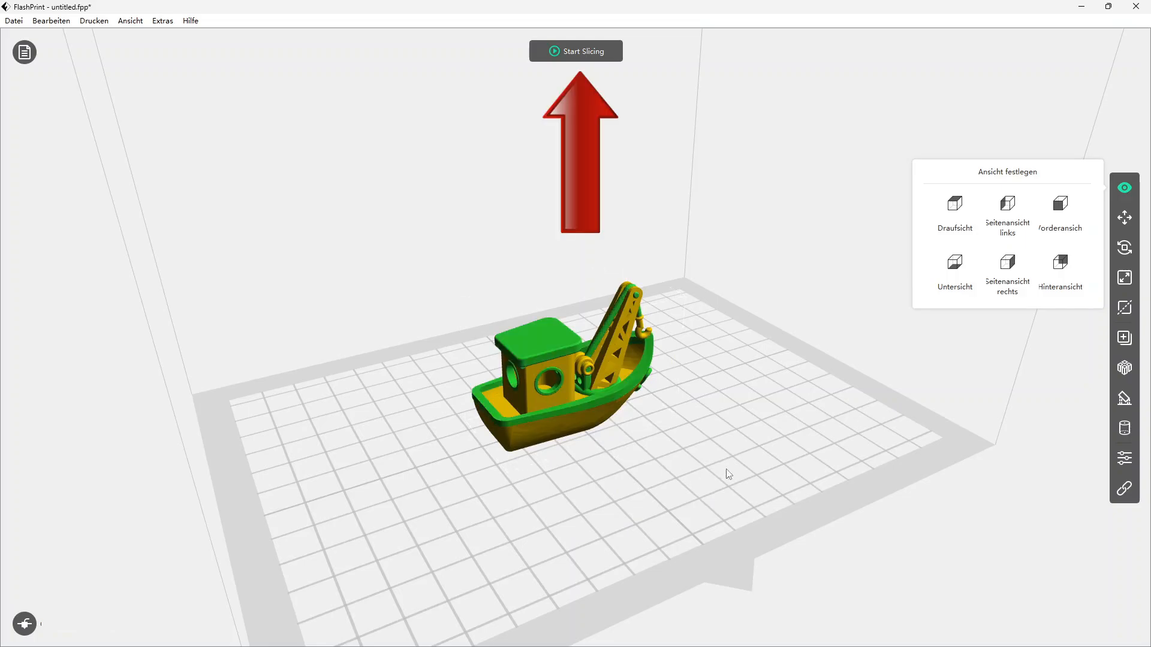
Step: Slice the two-part tugboat and examine its slice preview from below
{"action": "left_click", "coordinate": [619, 56]}
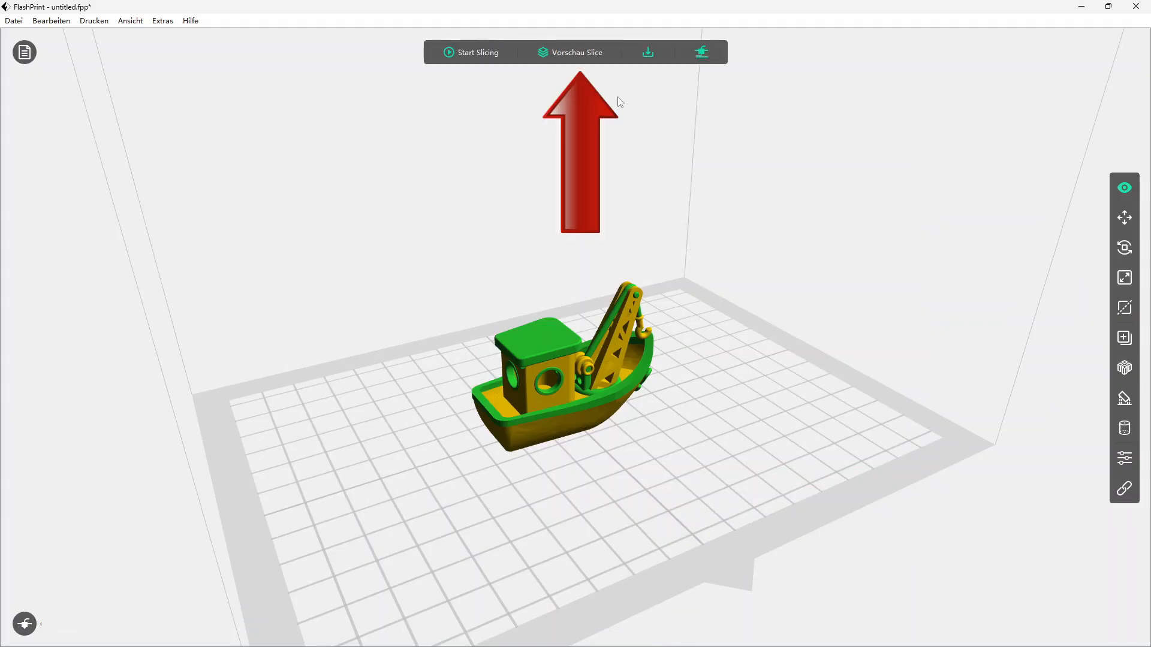
{"action": "left_click", "coordinate": [578, 52]}
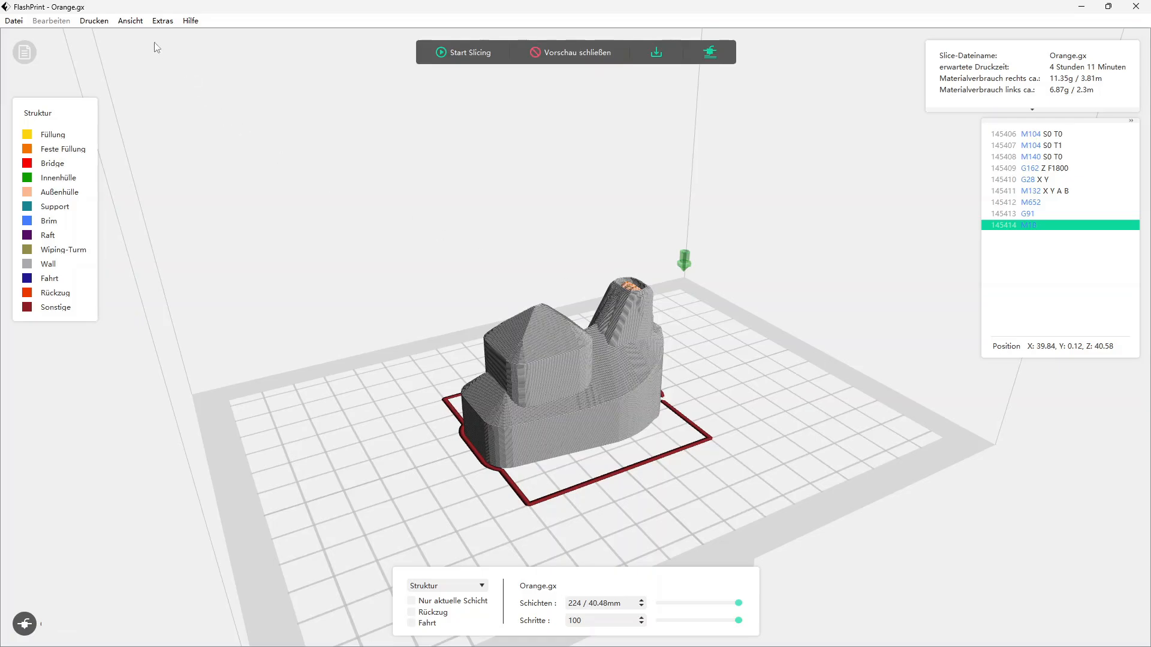
{"action": "left_click", "coordinate": [130, 21]}
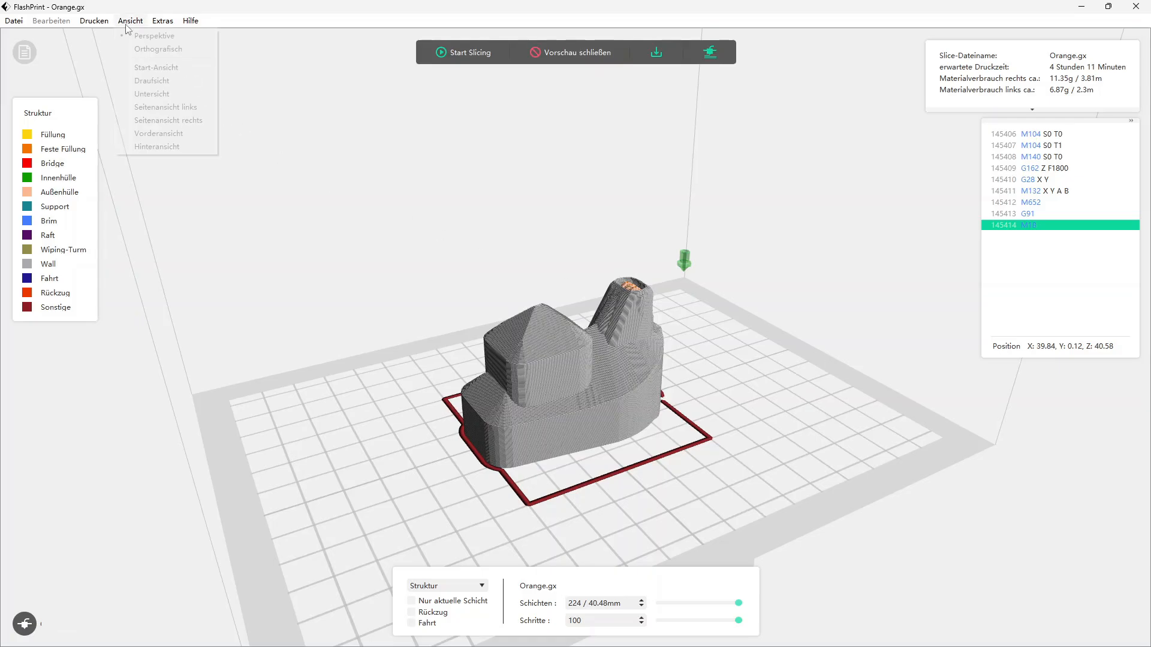
{"action": "left_click", "coordinate": [153, 94]}
{"action": "scroll", "coordinate": [557, 348], "scroll_direction": "up", "scroll_amount": 6}
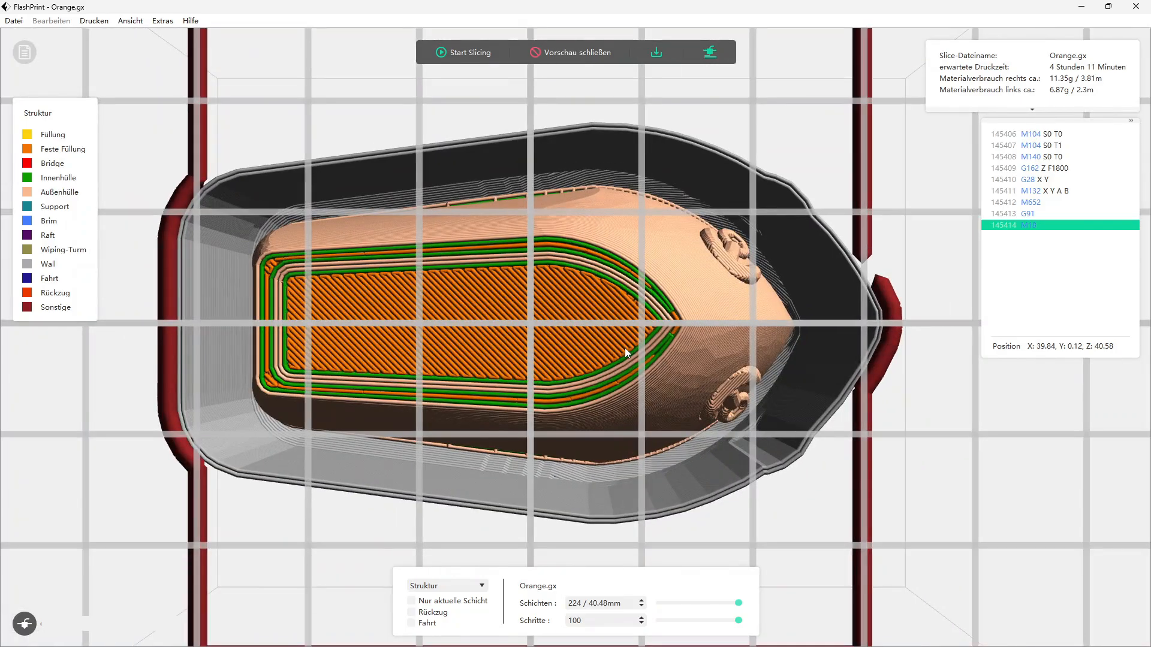
{"action": "scroll", "coordinate": [625, 352], "scroll_direction": "down", "scroll_amount": 6}
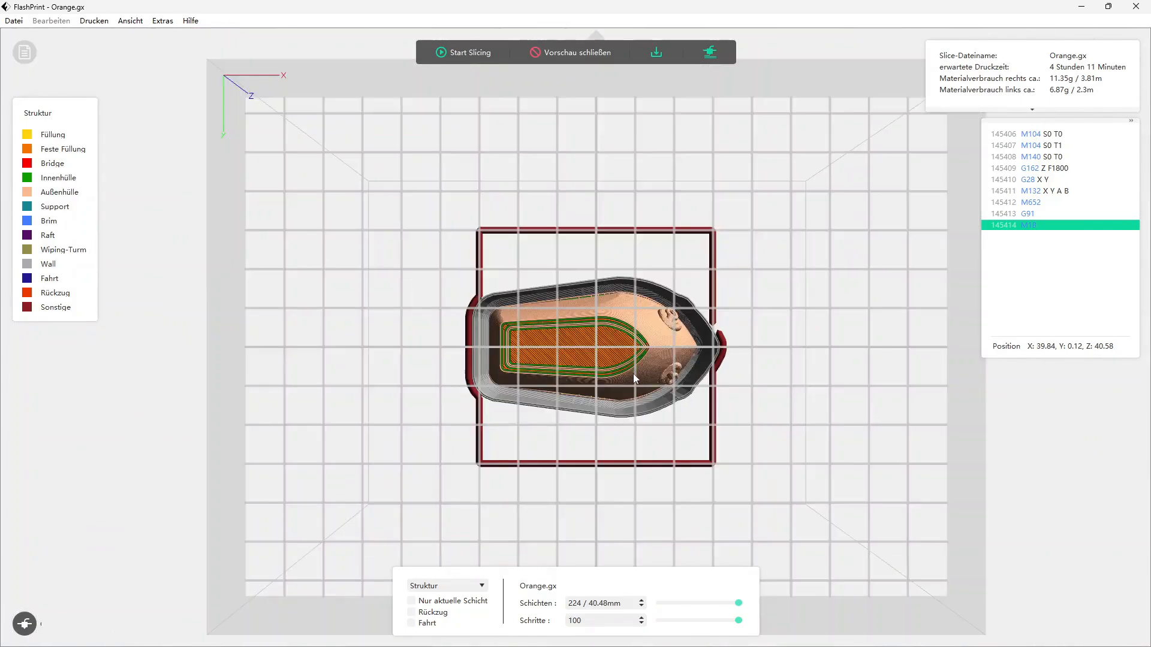